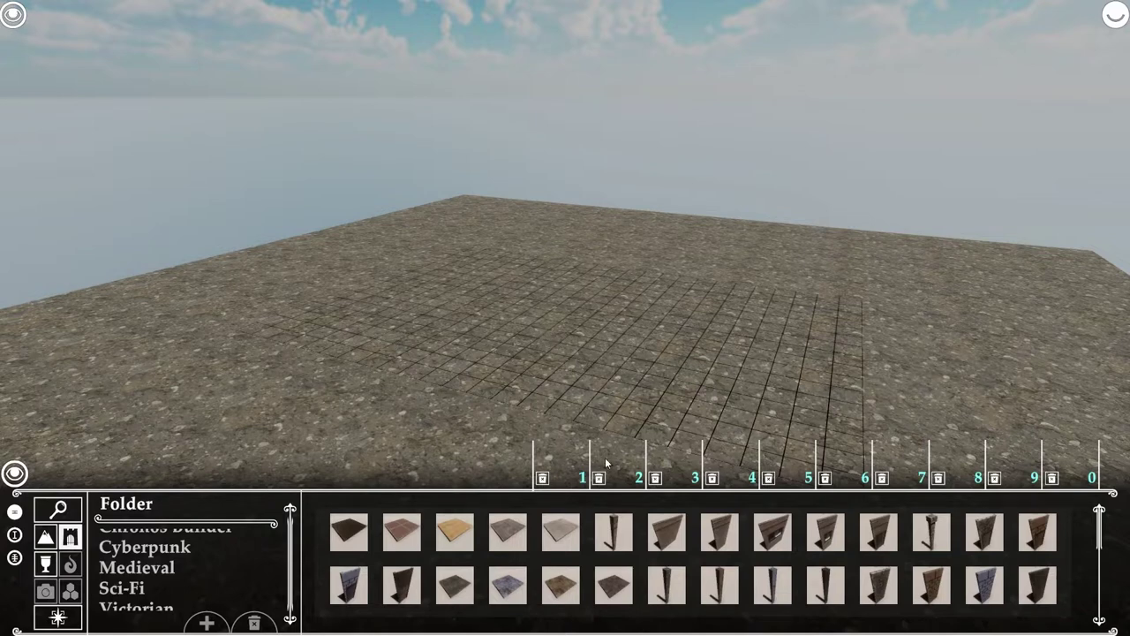
# Browse the building pieces in the Chronos Builder, Cyberpunk, Medieval and Sci-Fi folders, as well as the props
pyautogui.click(614, 540)
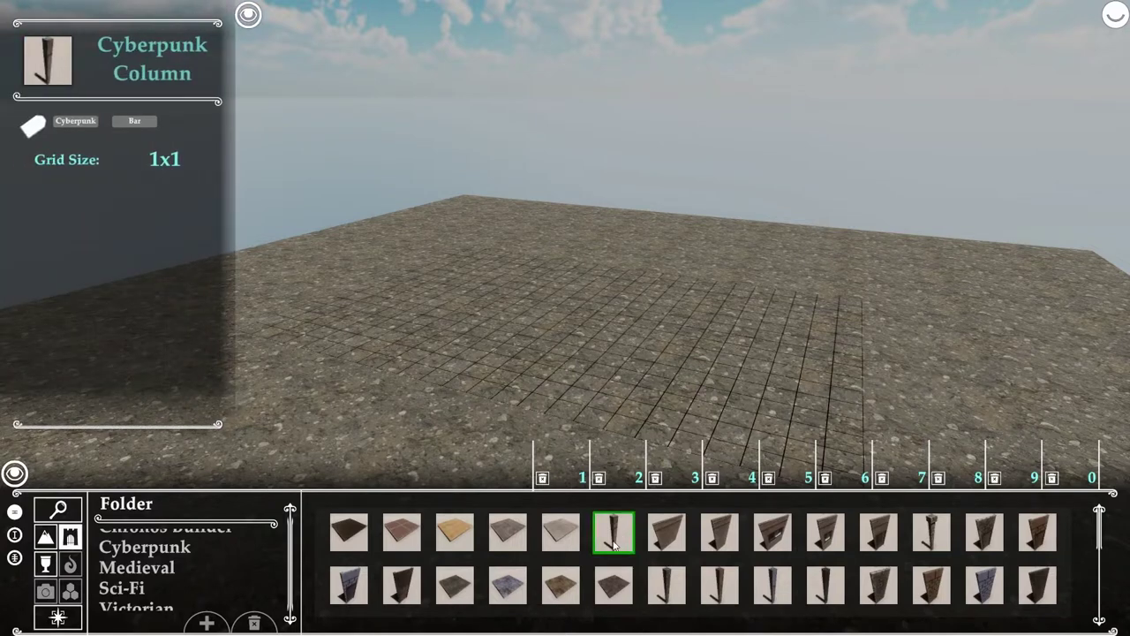
pyautogui.click(671, 588)
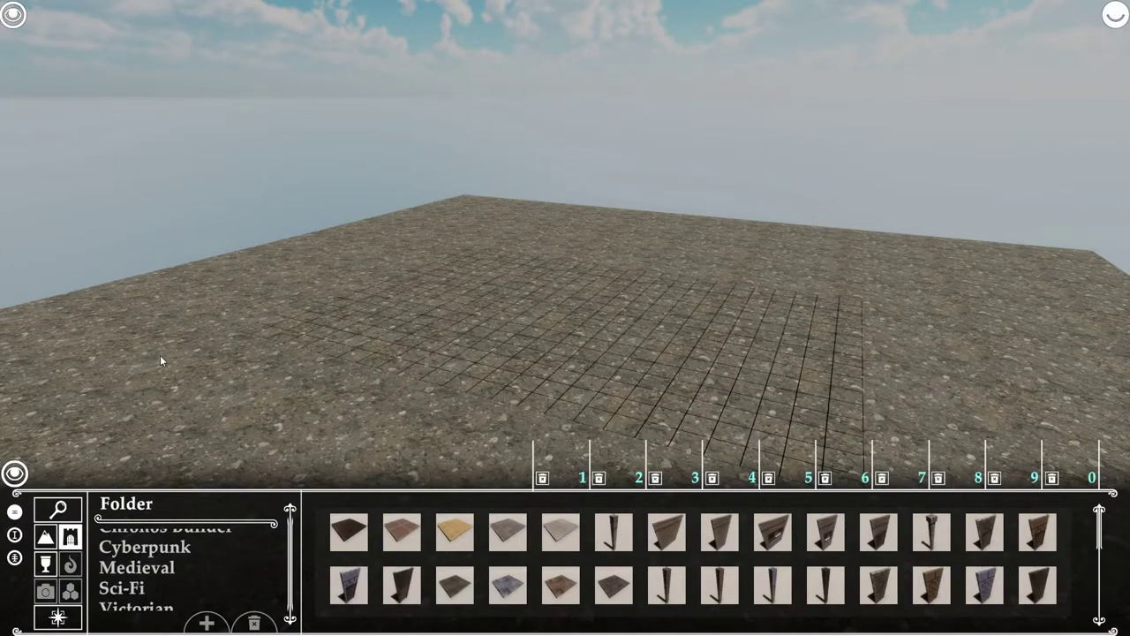
pyautogui.scroll(1, 245, 559)
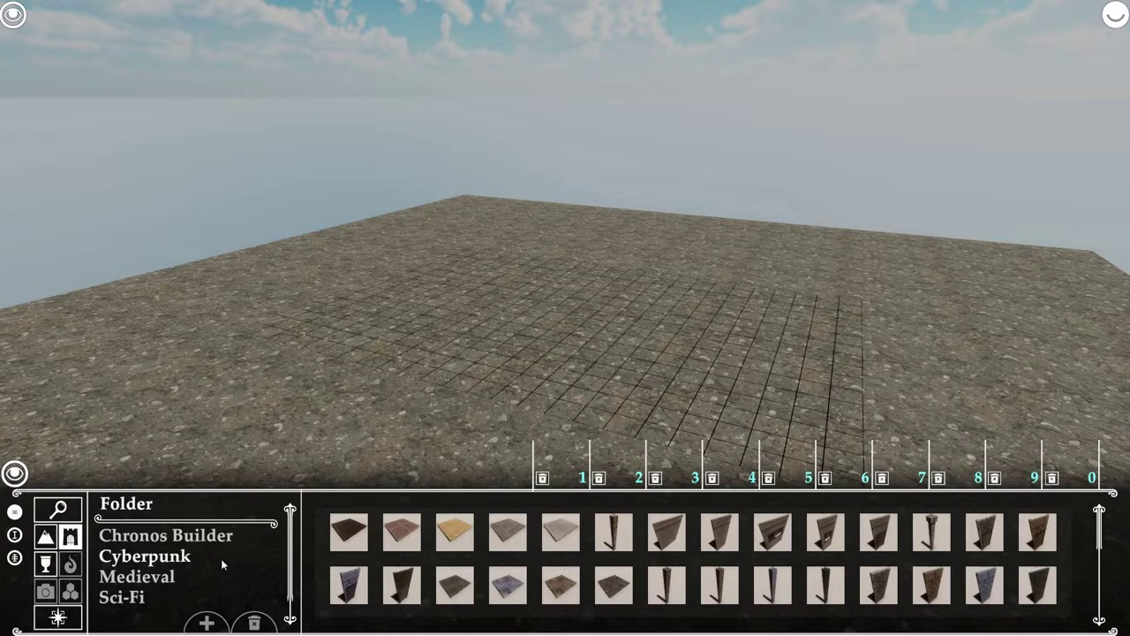
pyautogui.click(237, 543)
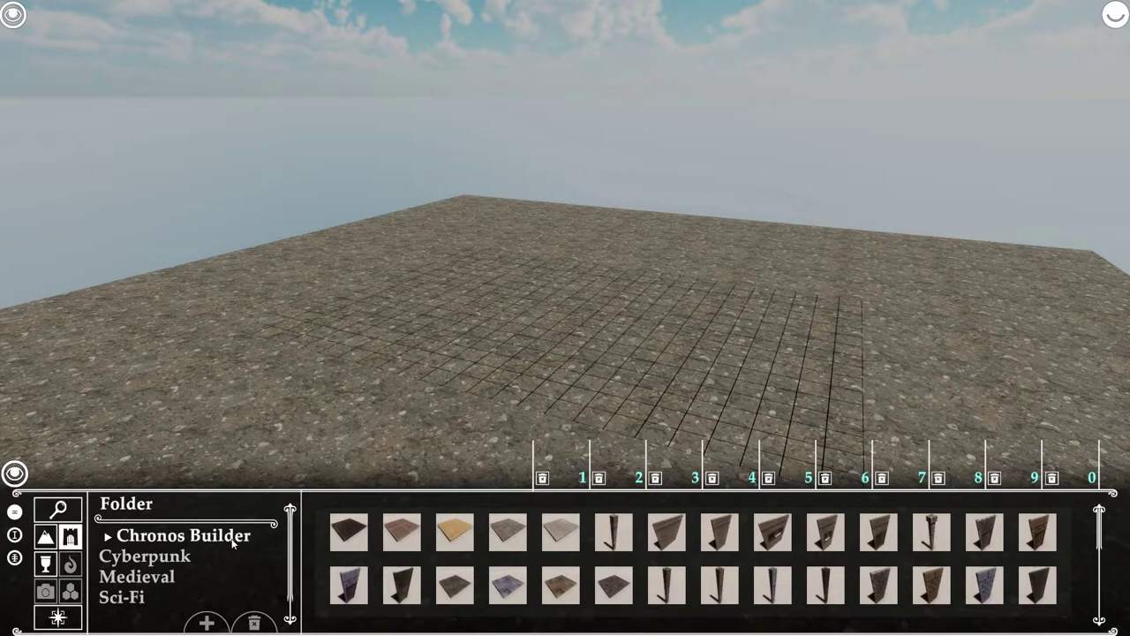
pyautogui.click(180, 557)
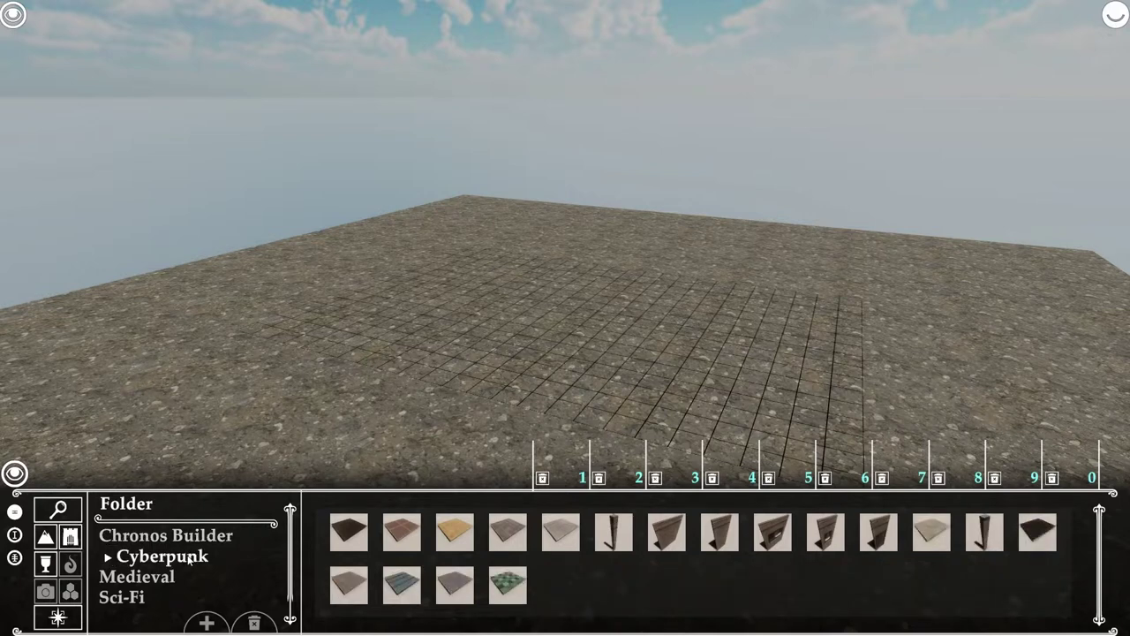
pyautogui.click(164, 580)
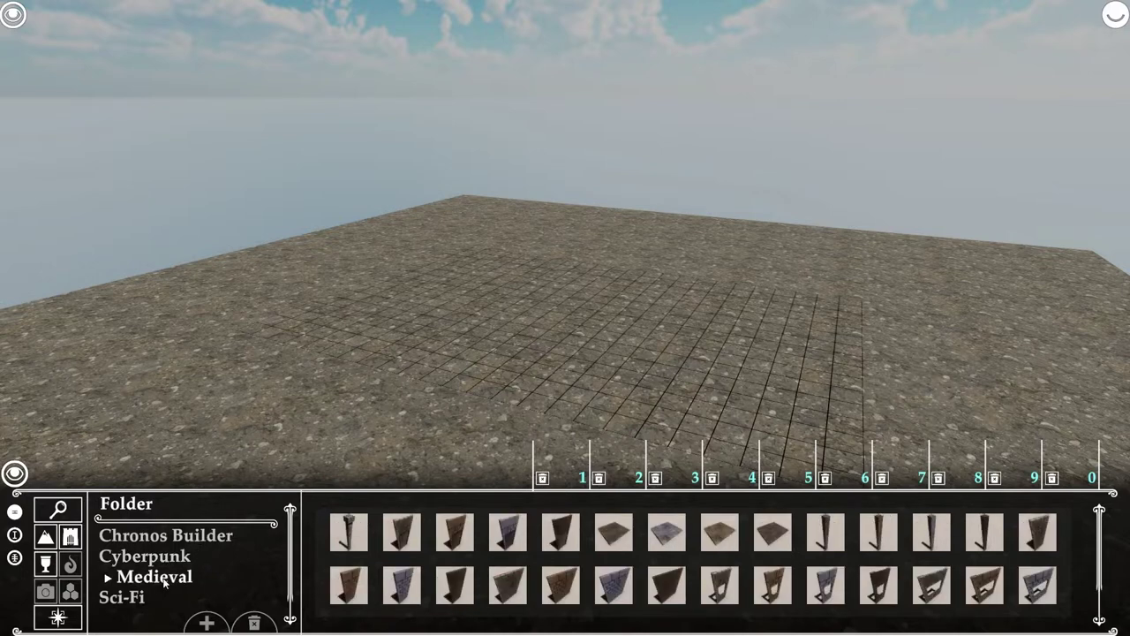
pyautogui.click(134, 598)
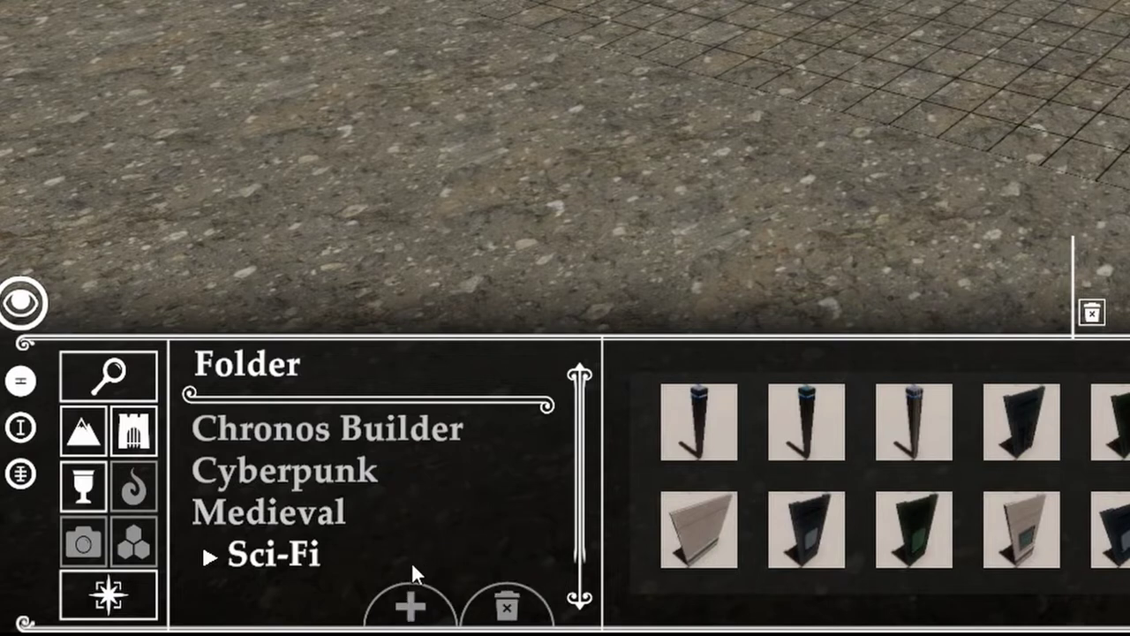
pyautogui.click(366, 590)
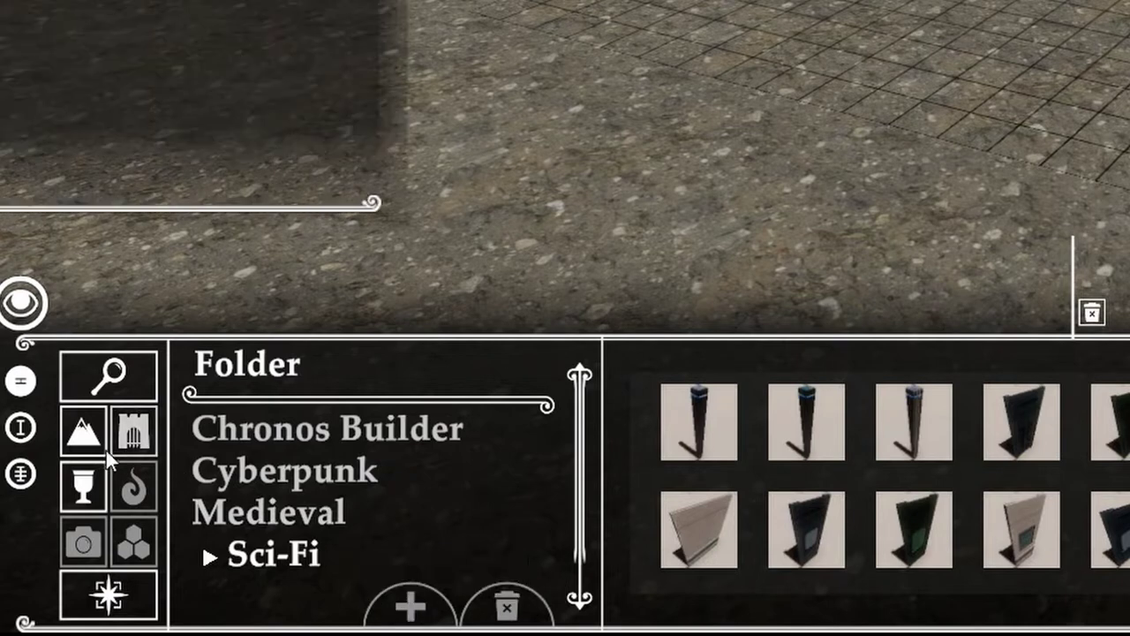
pyautogui.click(84, 492)
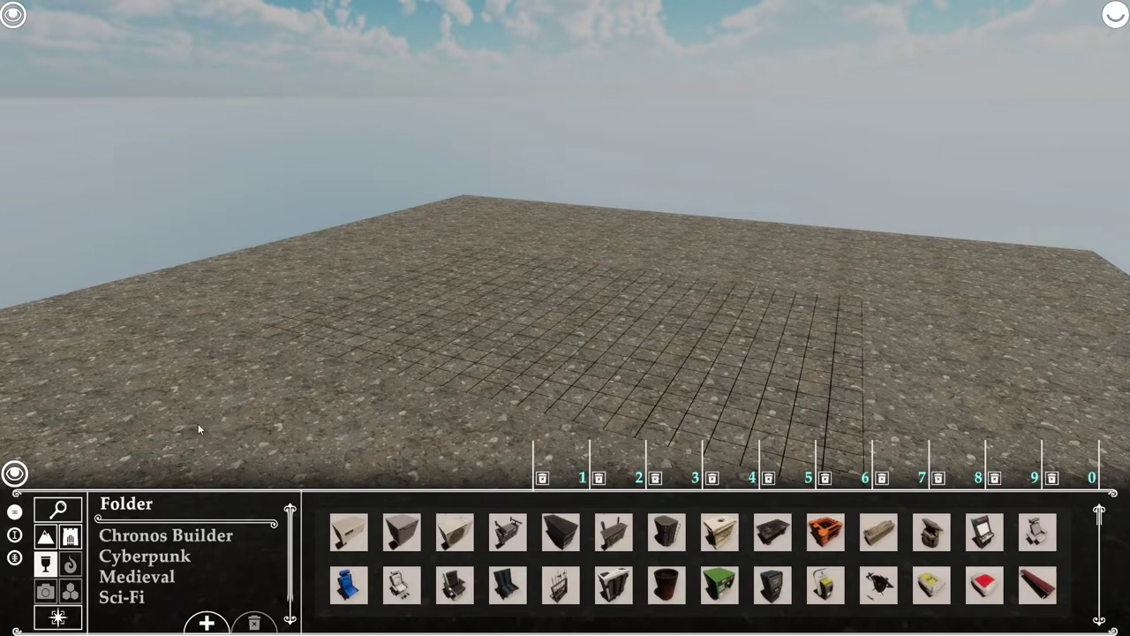
# Set up the automatic room builder with the plain grey floor and the matching dark wall, window and door
pyautogui.click(56, 618)
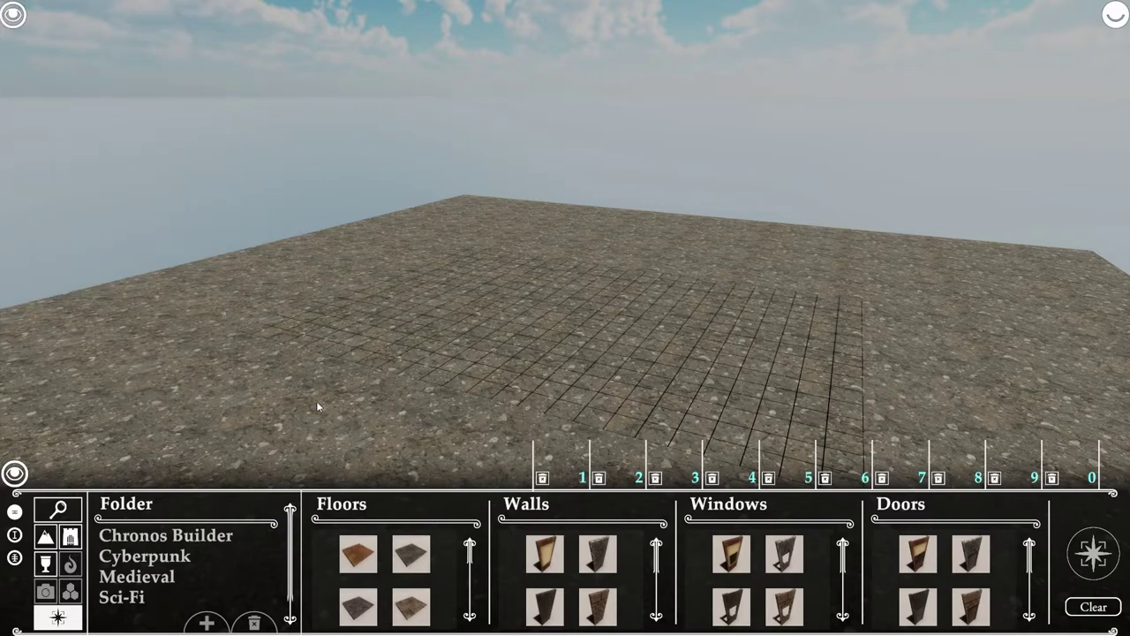
pyautogui.moveTo(13, 51)
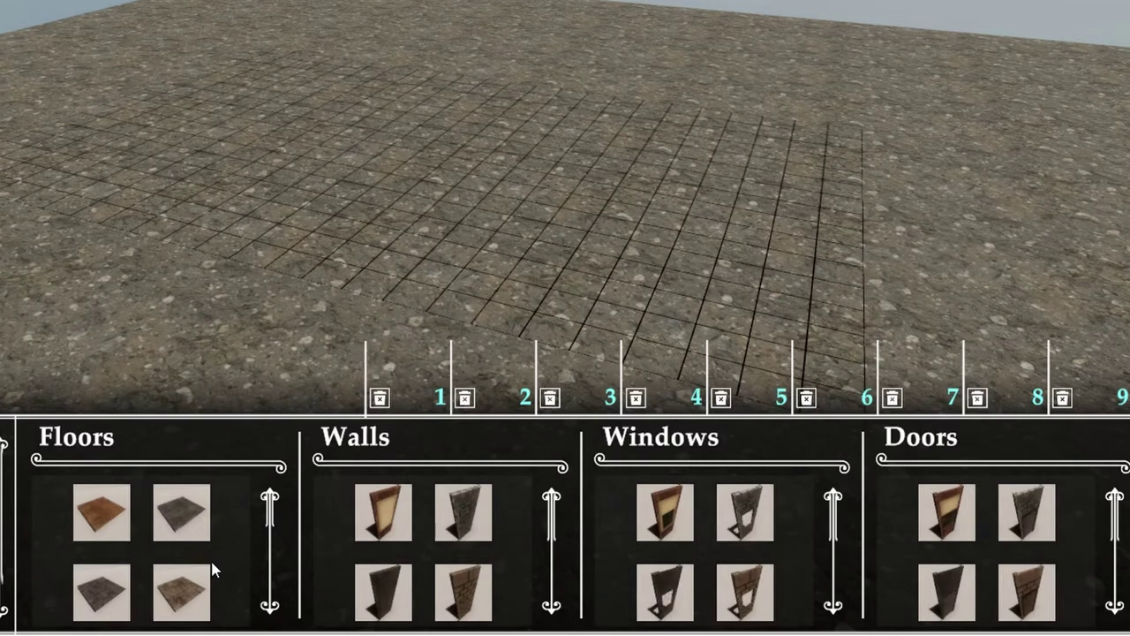
pyautogui.click(176, 533)
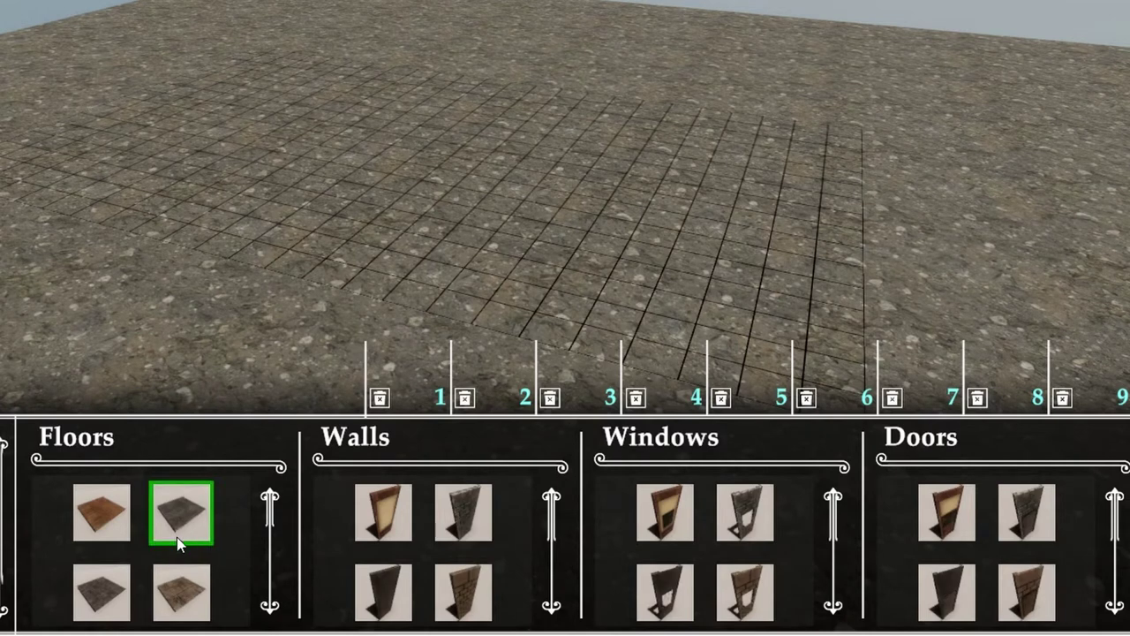
pyautogui.click(386, 613)
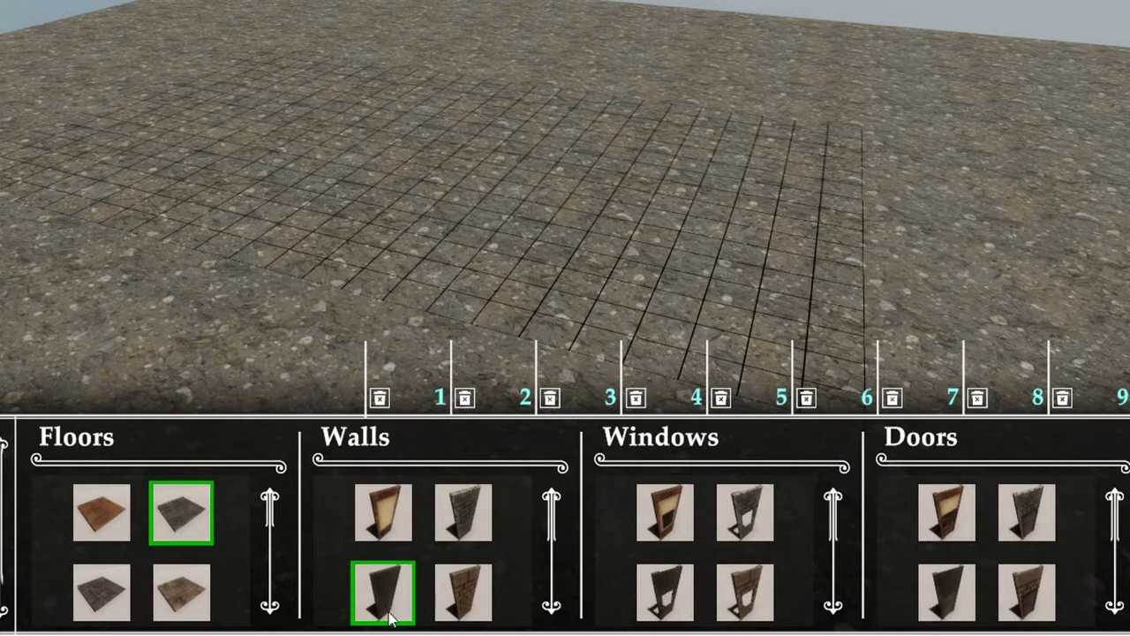
pyautogui.click(669, 606)
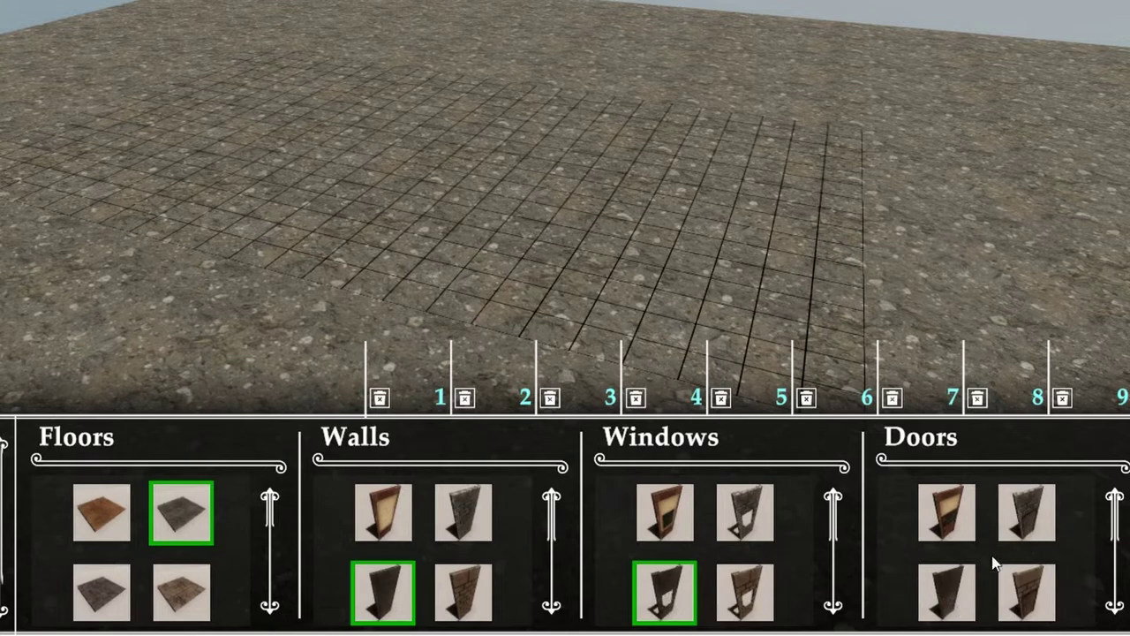
pyautogui.click(960, 601)
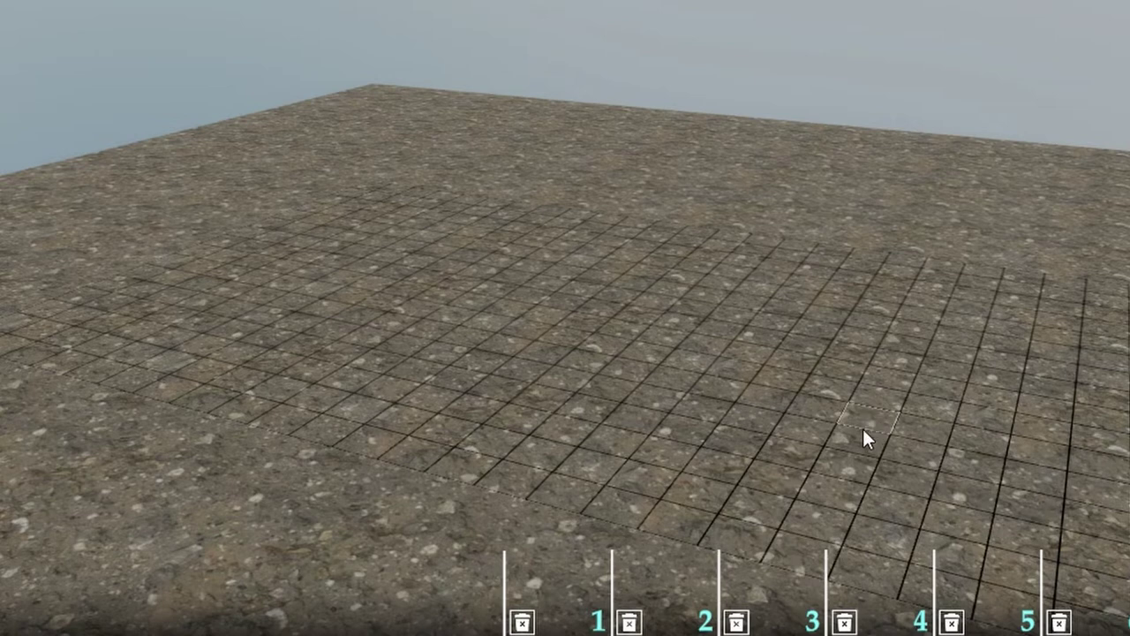
# Discard the first marked area, mark a layout of adjoining rectangular cell areas along the grid's near edge, and generate the building
pyautogui.moveTo(862, 426); pyautogui.dragTo(957, 365)
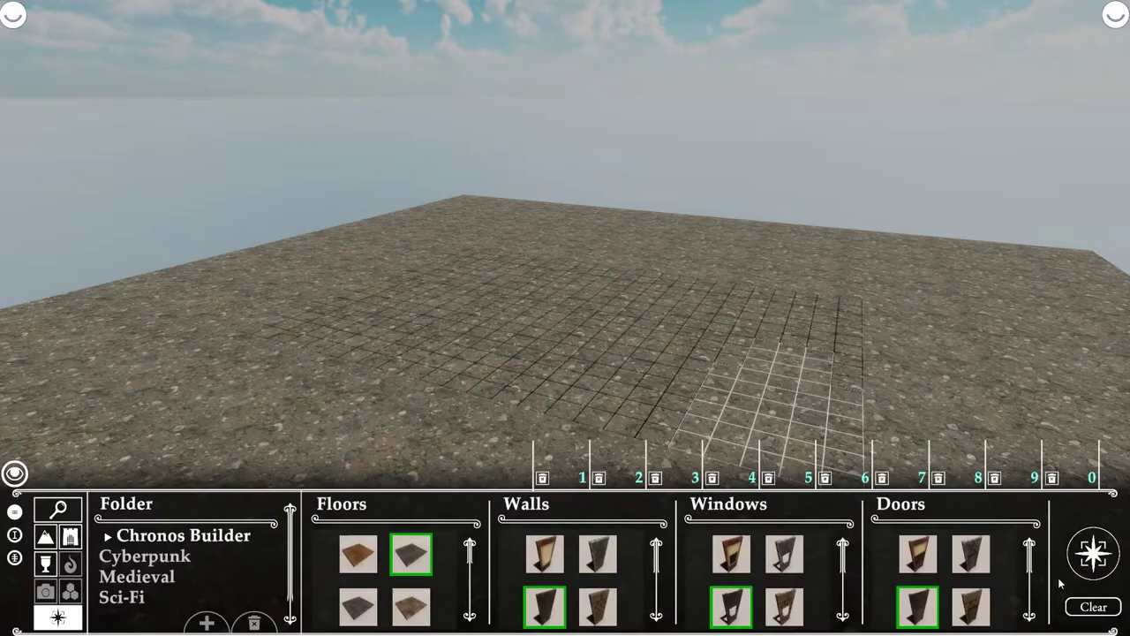
pyautogui.click(1083, 608)
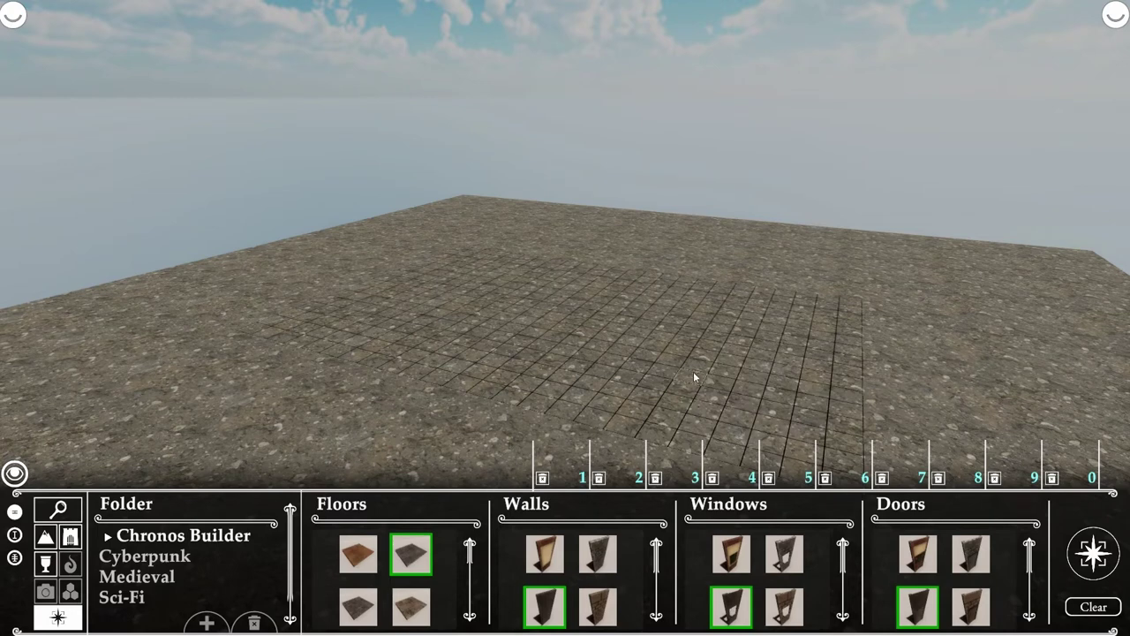
pyautogui.moveTo(714, 363); pyautogui.dragTo(831, 472)
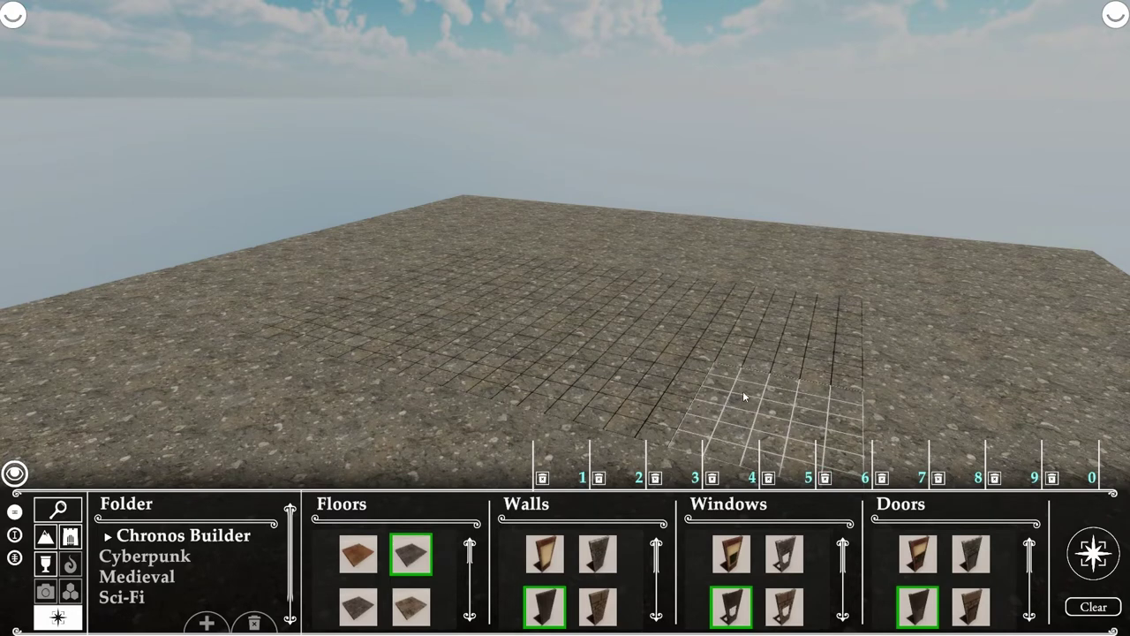
pyautogui.scroll(-2, 745, 385)
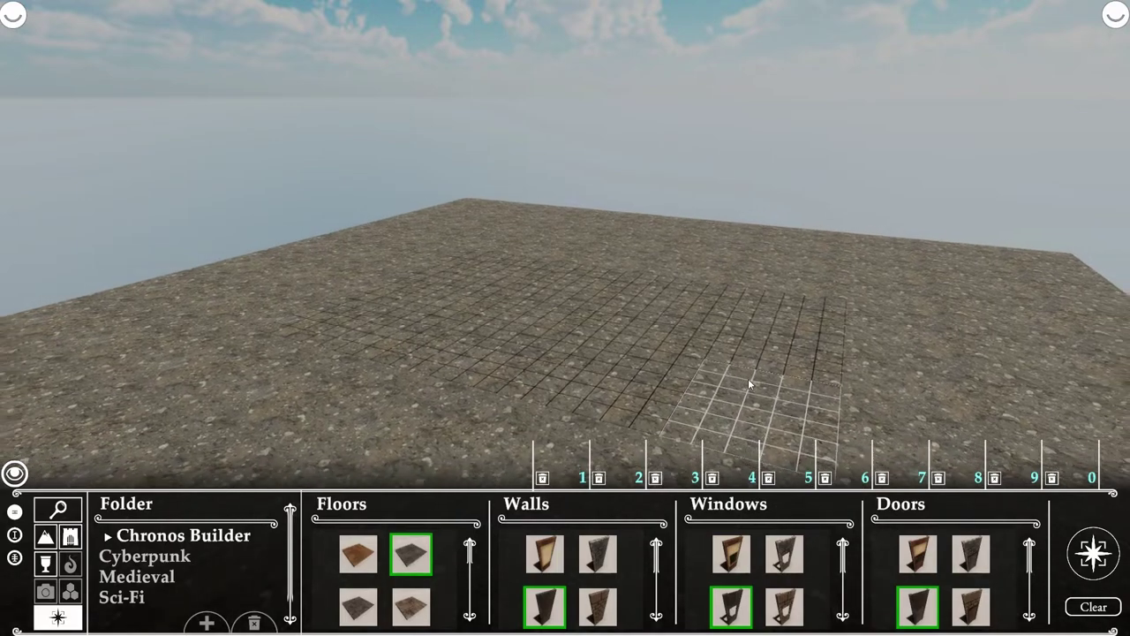
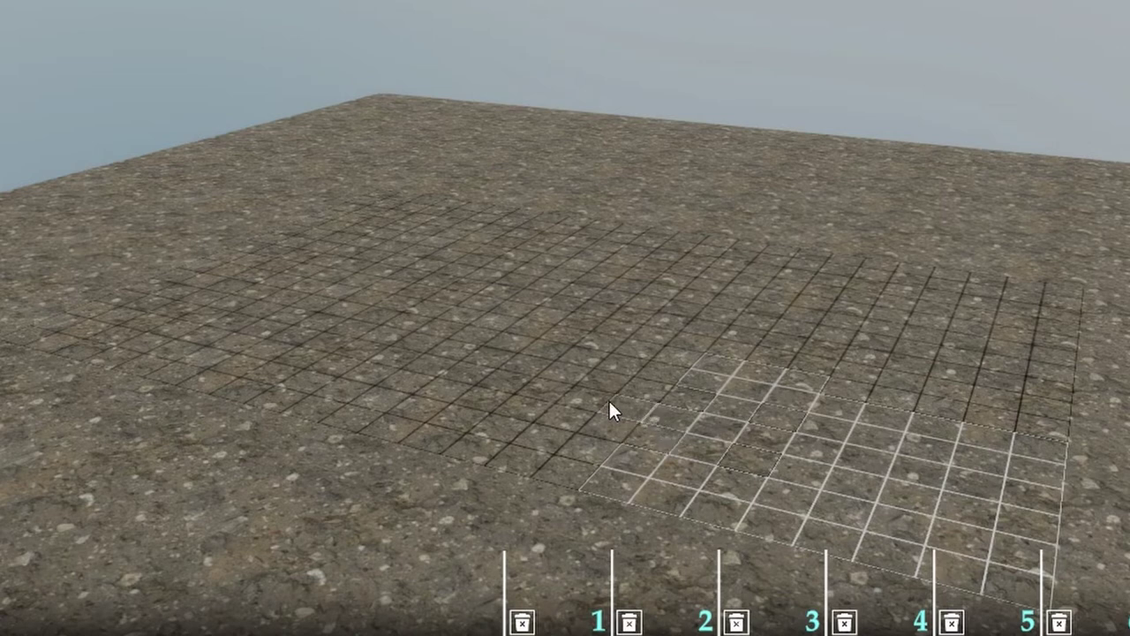
pyautogui.moveTo(605, 401)
pyautogui.mouseDown()
pyautogui.moveTo(595, 401)
pyautogui.moveTo(629, 363)
pyautogui.mouseUp()
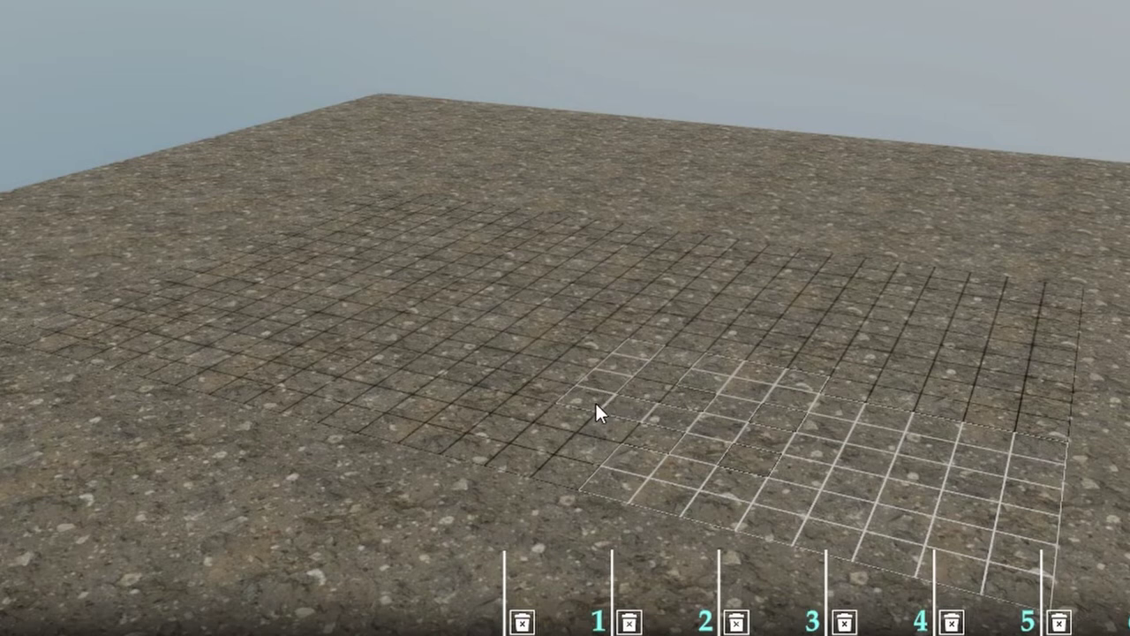
pyautogui.moveTo(519, 378)
pyautogui.mouseDown()
pyautogui.moveTo(485, 435)
pyautogui.moveTo(445, 439)
pyautogui.mouseUp()
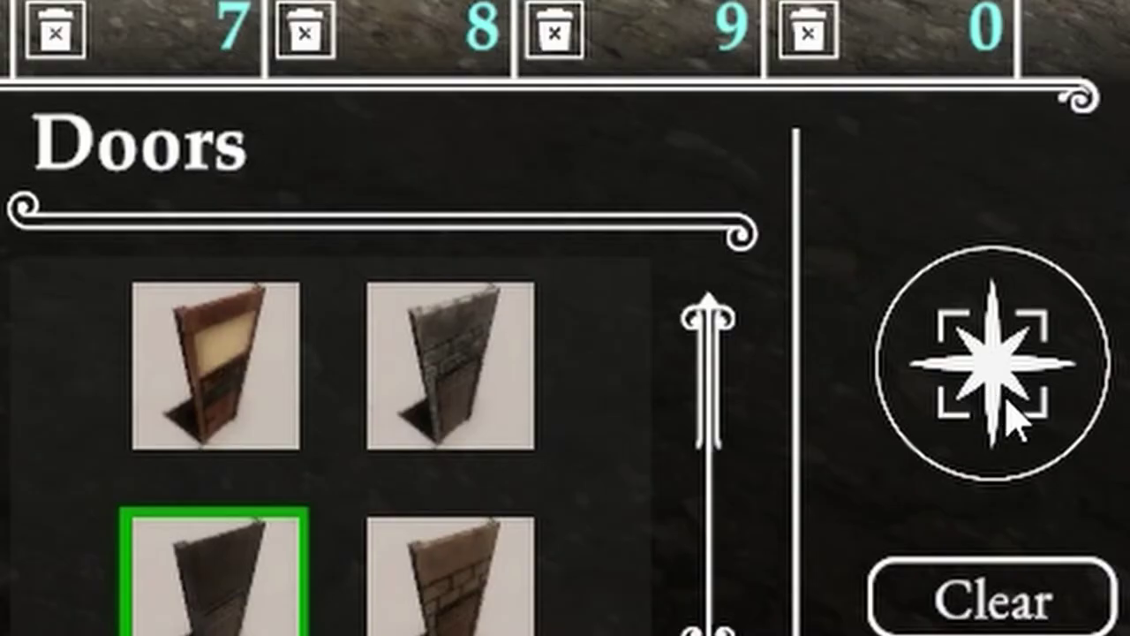
pyautogui.click(1004, 296)
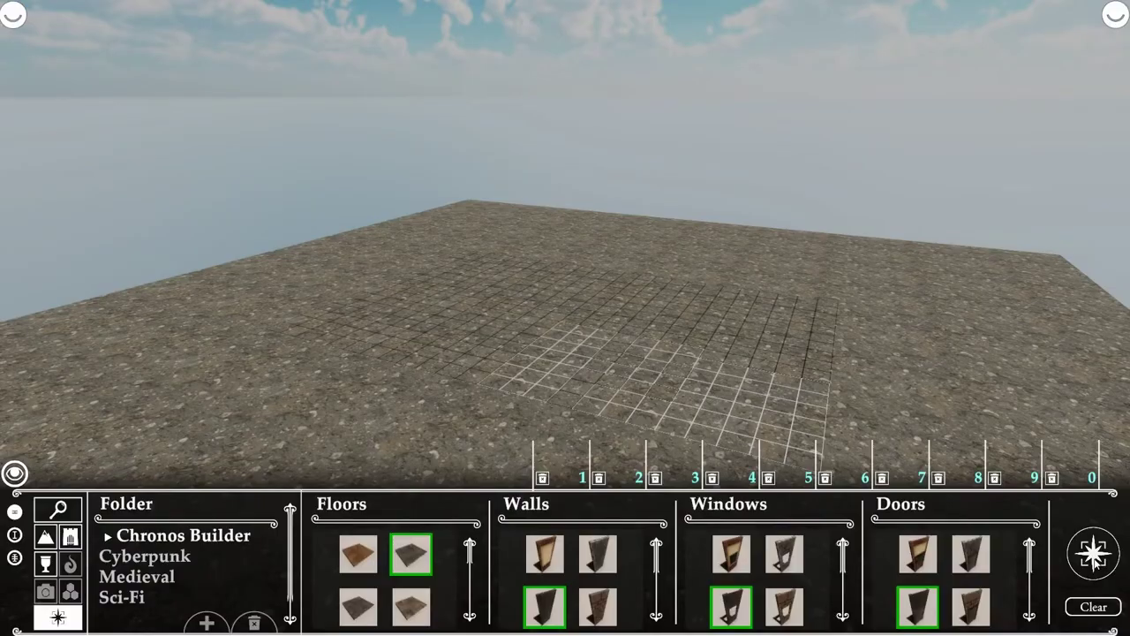
pyautogui.click(1093, 555)
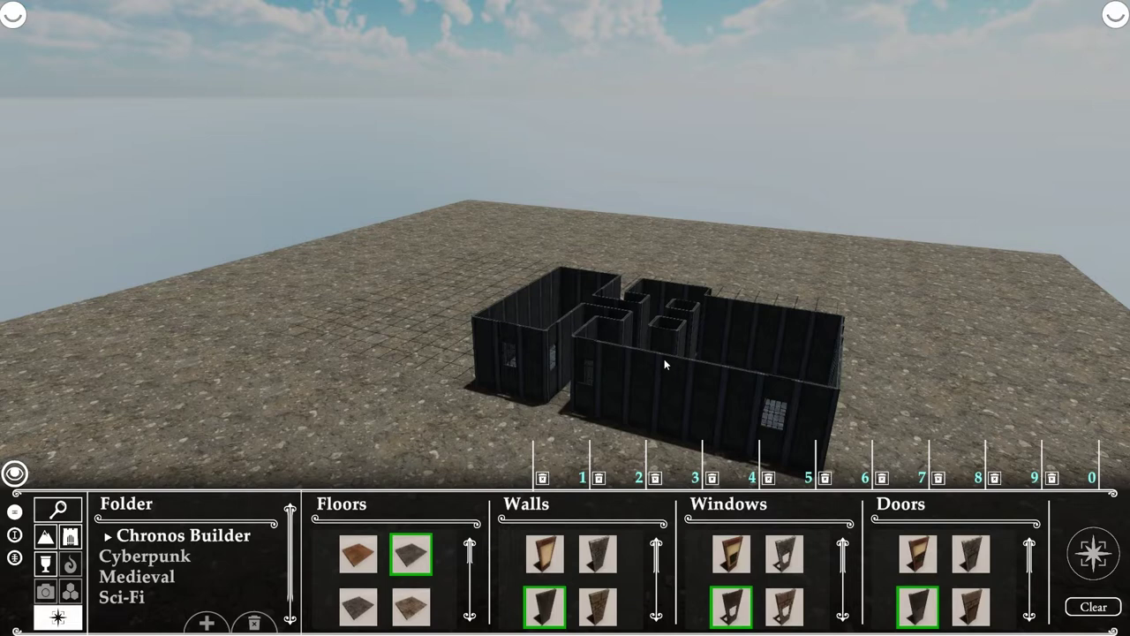
# Switch the camera to the Isometric view to examine the generated building
pyautogui.moveTo(129, 7)
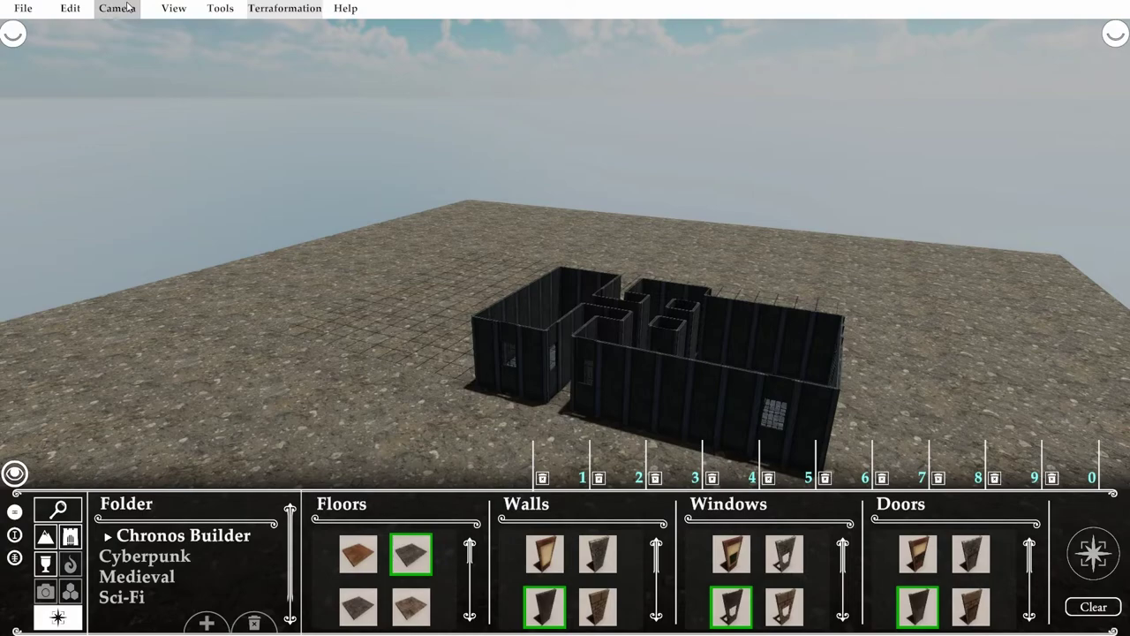
pyautogui.click(129, 7)
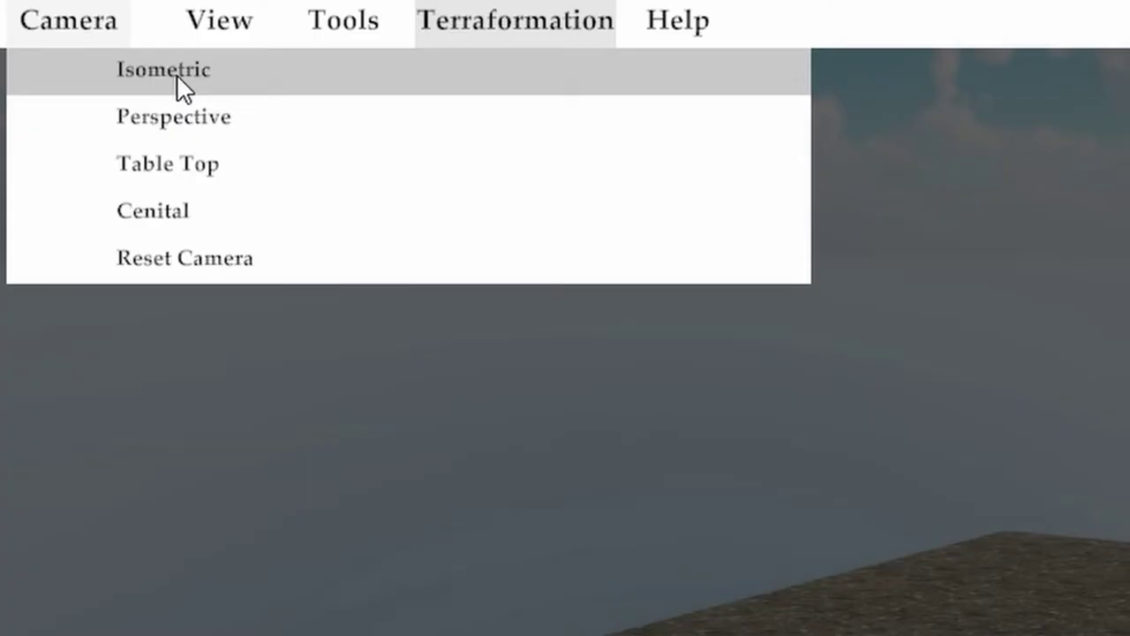
pyautogui.click(177, 77)
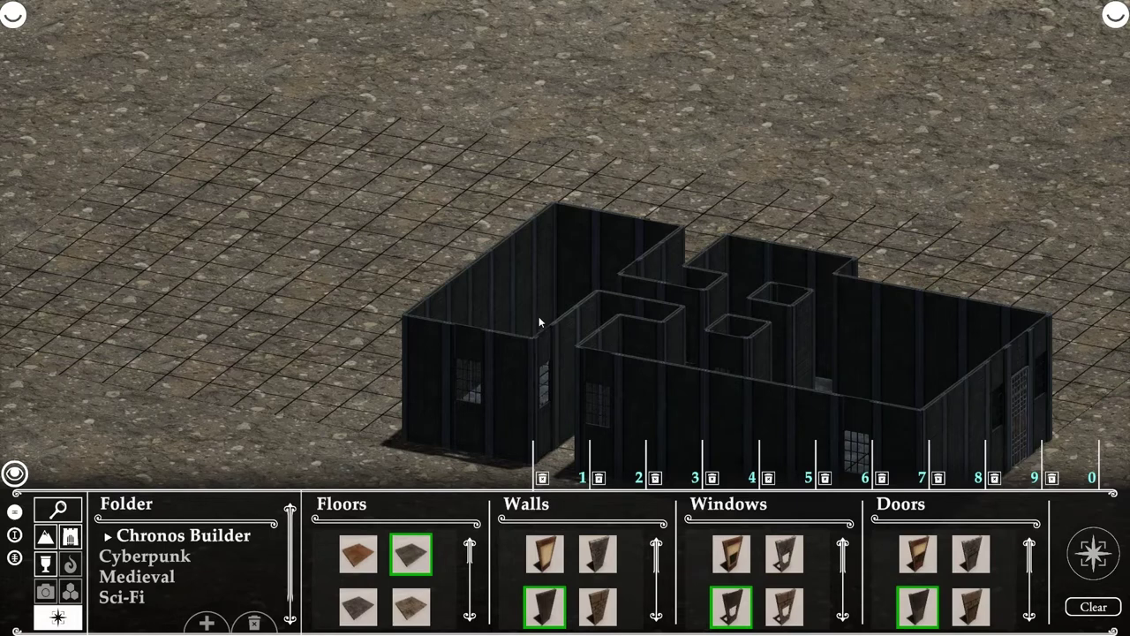
# Return the camera to the Perspective view and examine the building's layout, walls and floor from outside and up close
pyautogui.moveTo(112, 11)
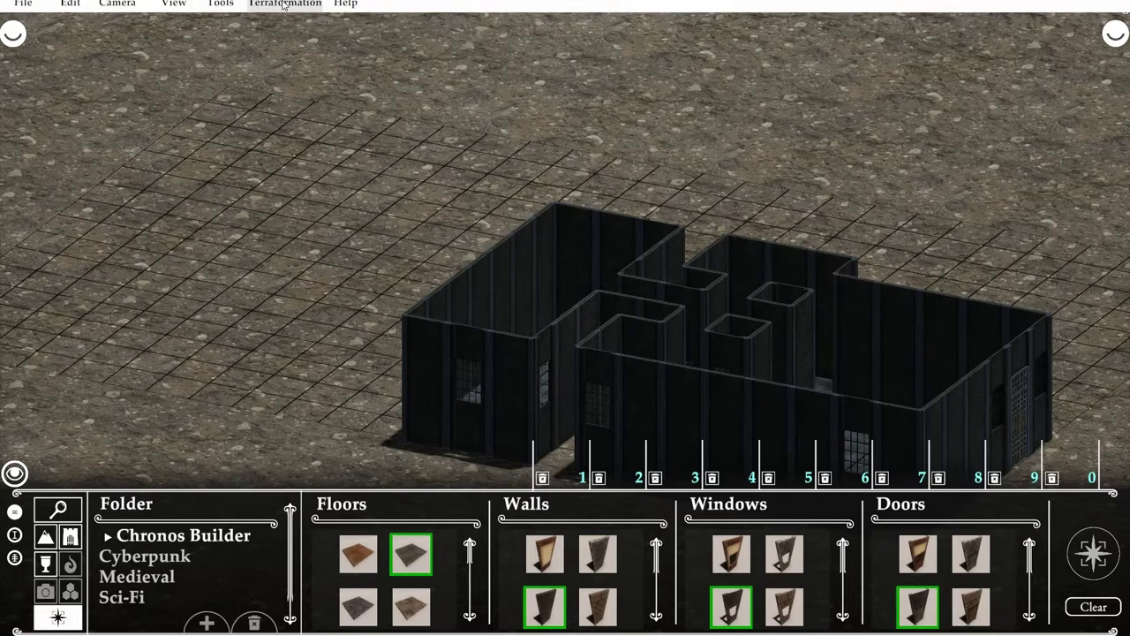
pyautogui.click(112, 10)
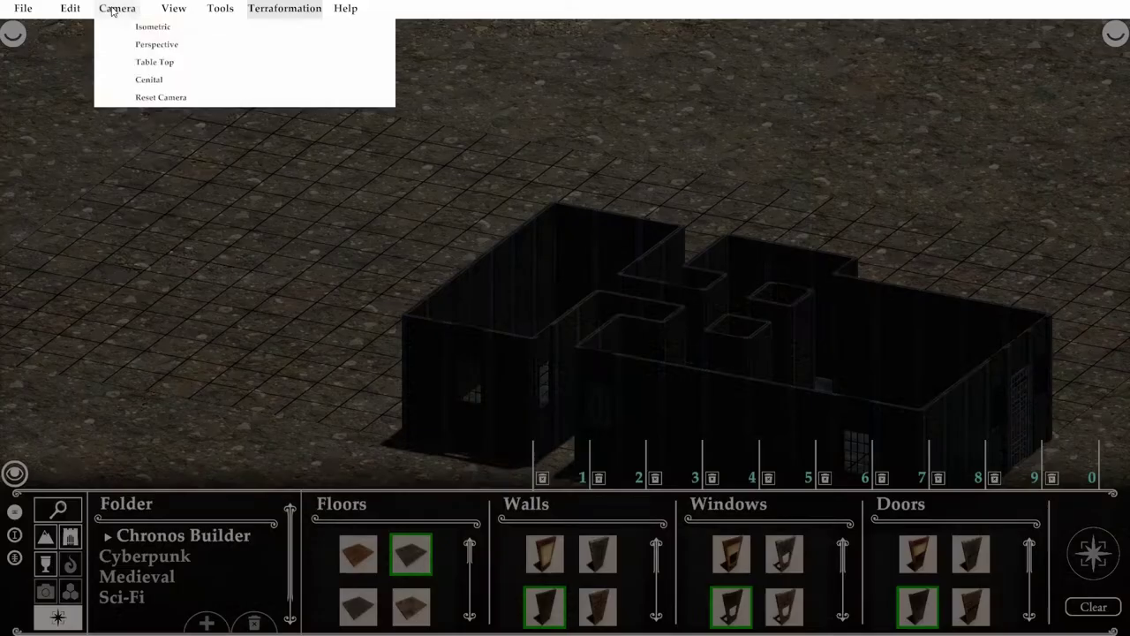
pyautogui.click(176, 119)
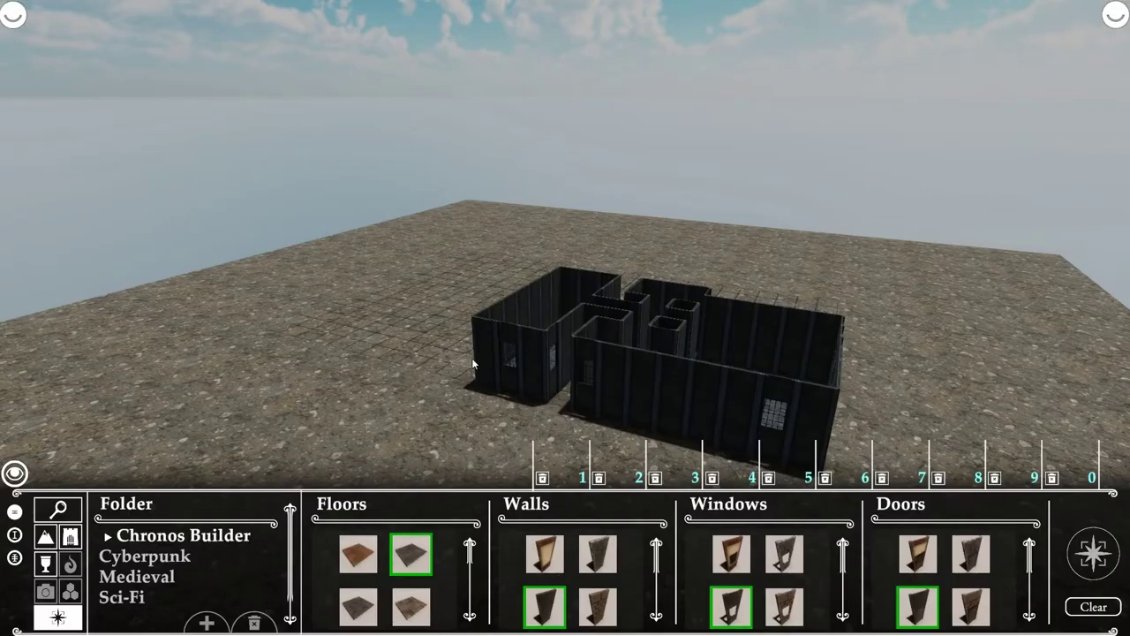
pyautogui.scroll(5, 689, 344)
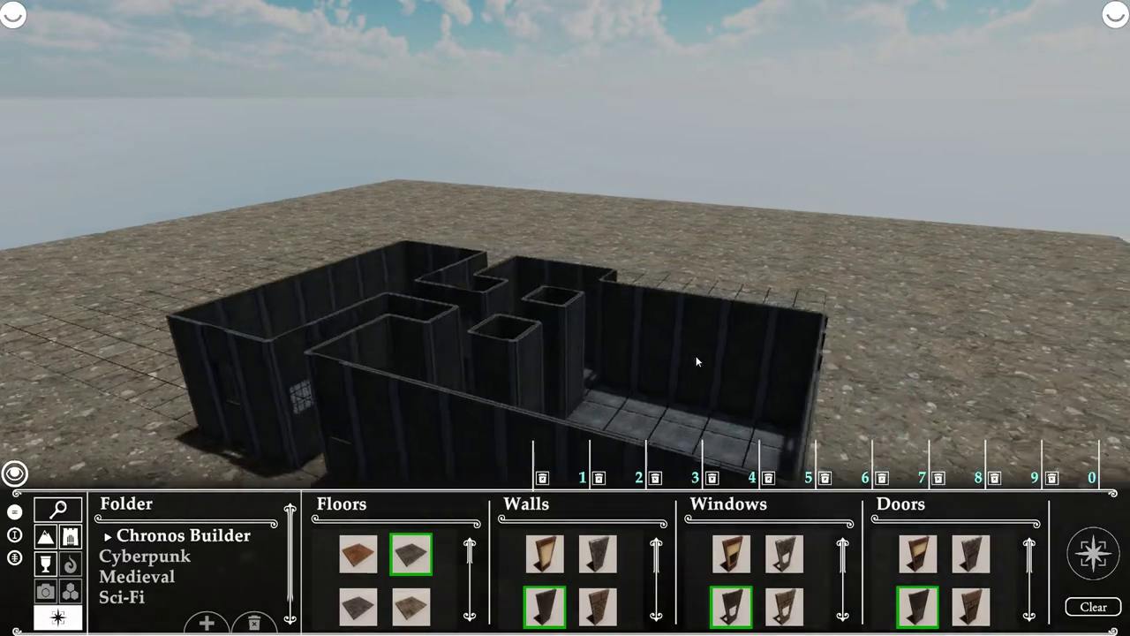
pyautogui.scroll(5, 671, 375)
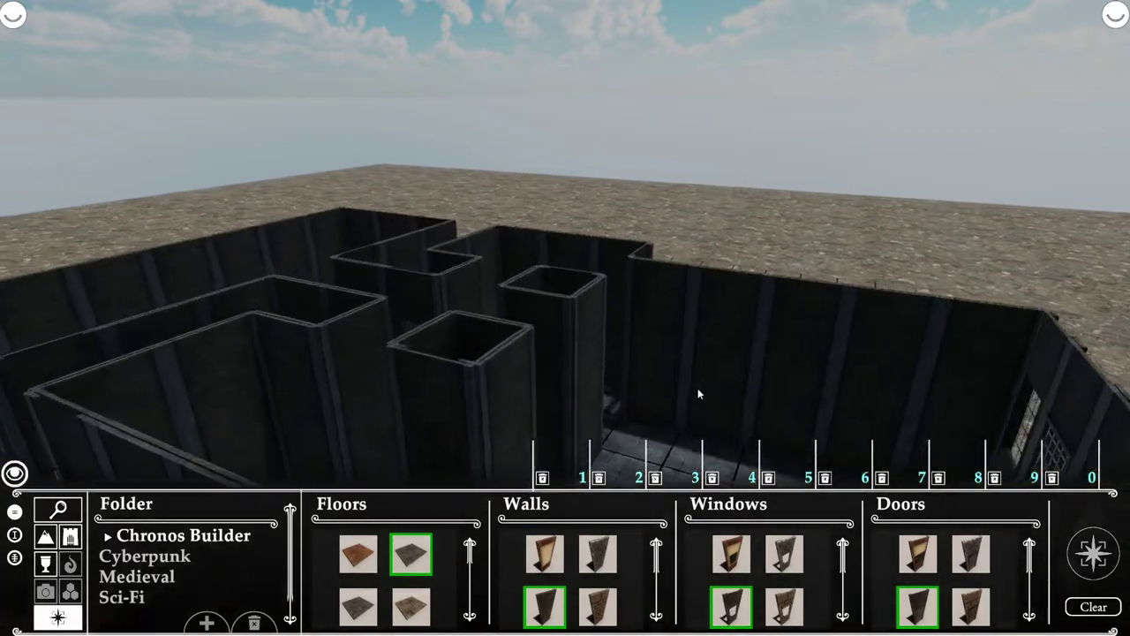
pyautogui.scroll(-5, 698, 393)
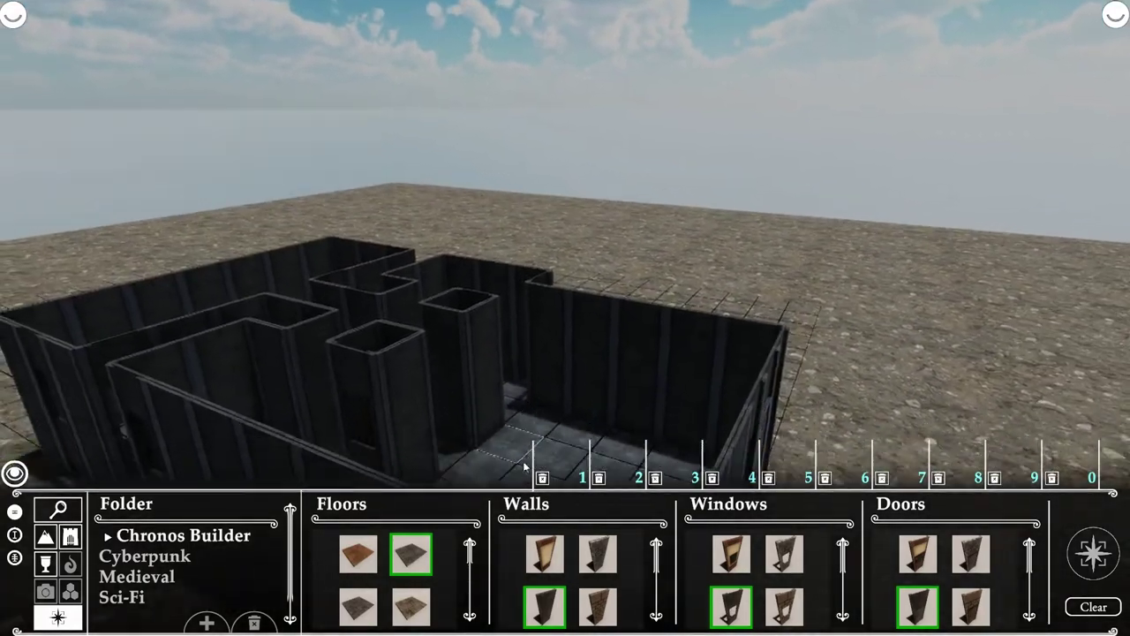
pyautogui.moveTo(525, 466); pyautogui.dragTo(406, 168, button='middle')
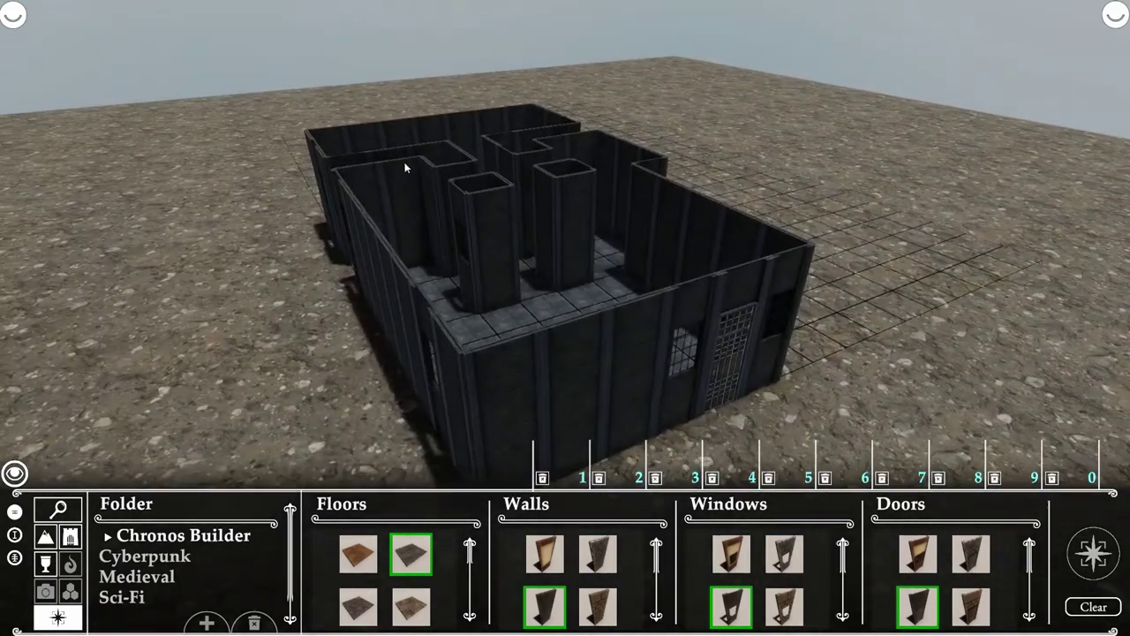
pyautogui.scroll(10, 407, 150)
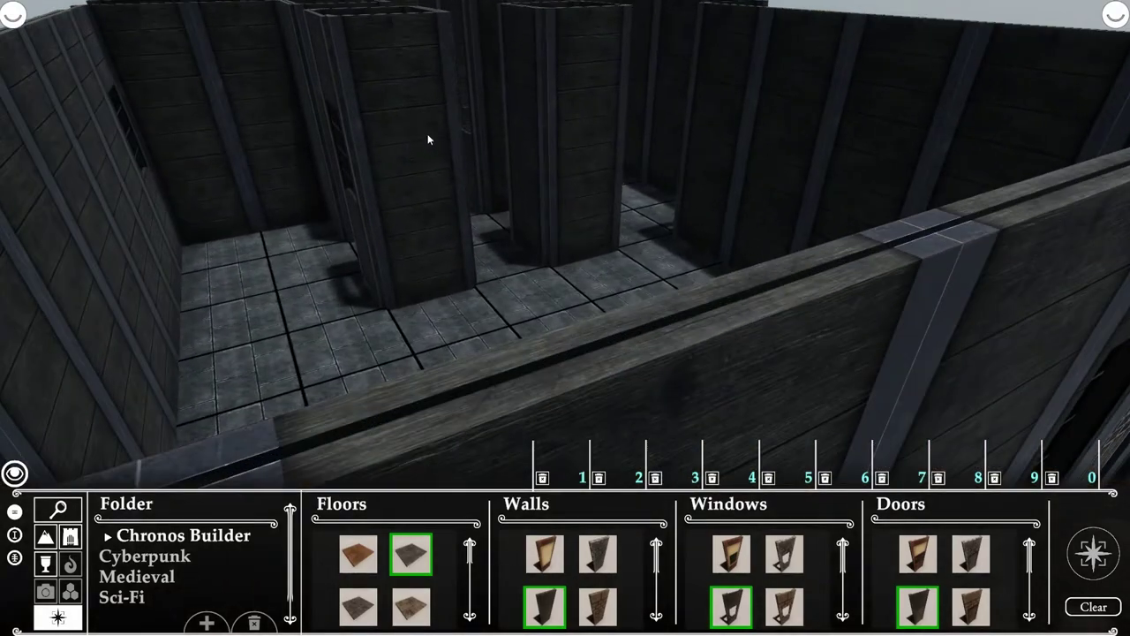
# Pull the camera back until the whole building is in frame and switch it to the Table Top view
pyautogui.scroll(-10, 427, 139)
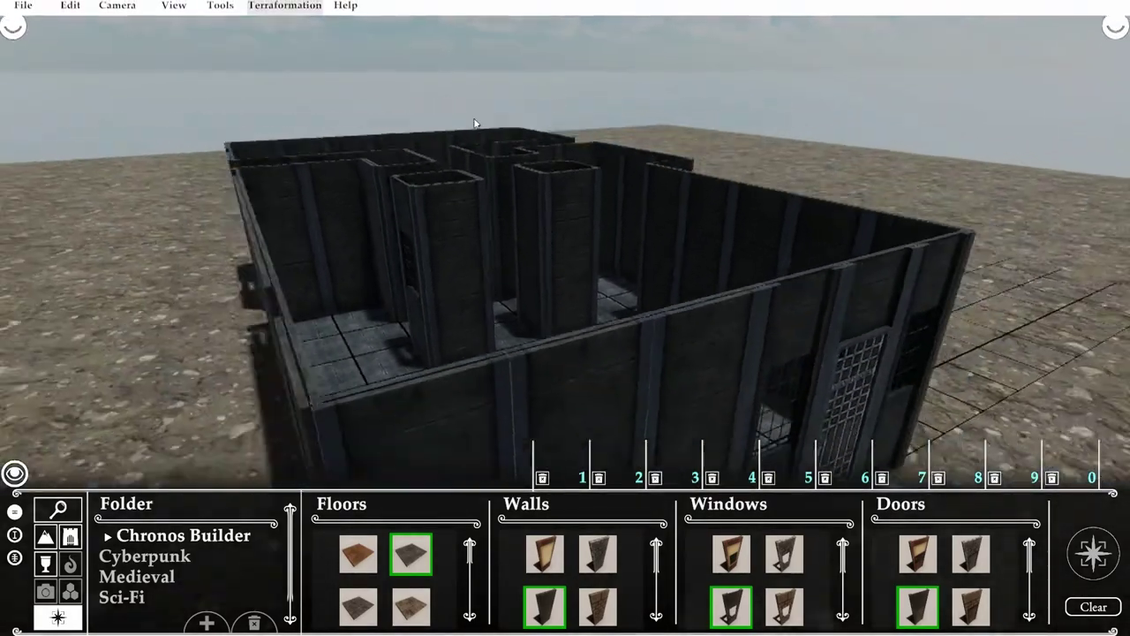
pyautogui.scroll(-6, 474, 123)
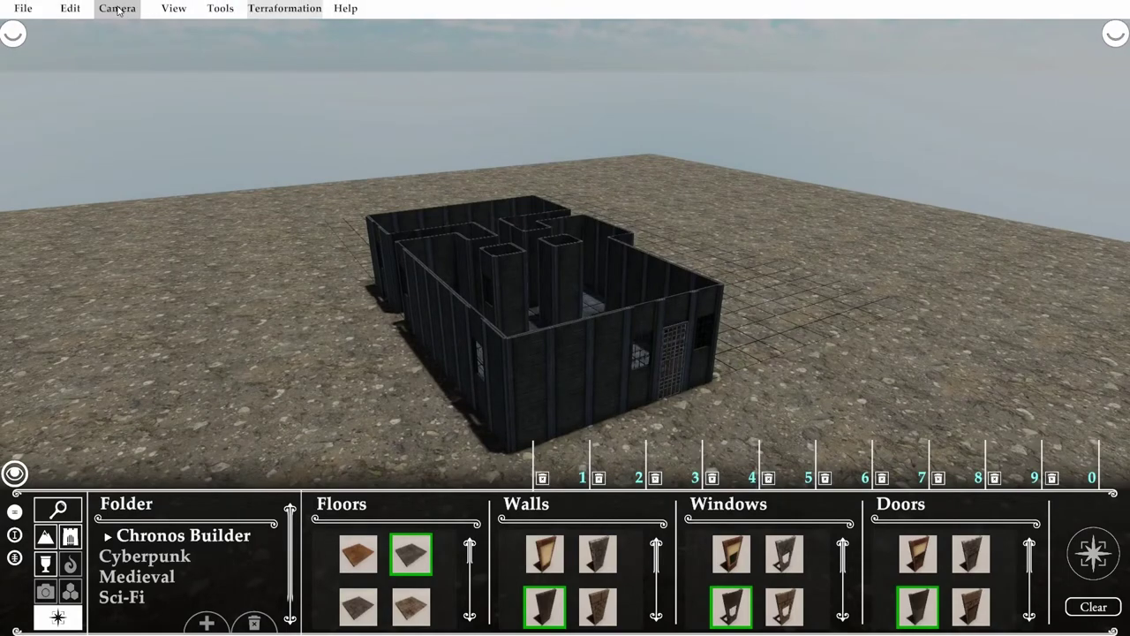
pyautogui.click(114, 8)
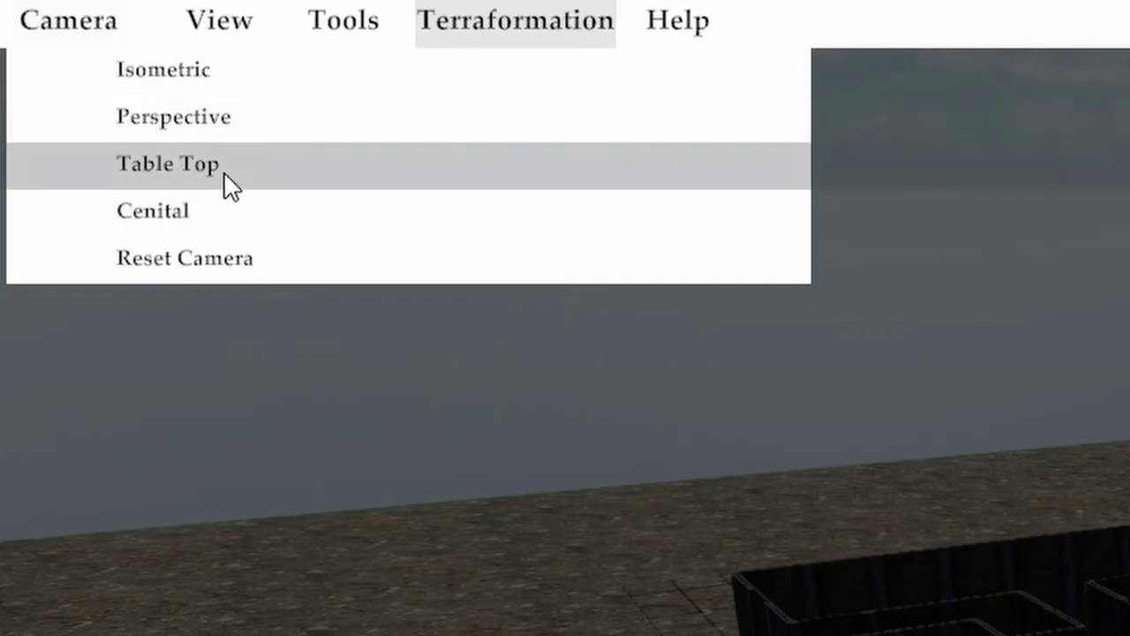
pyautogui.click(221, 169)
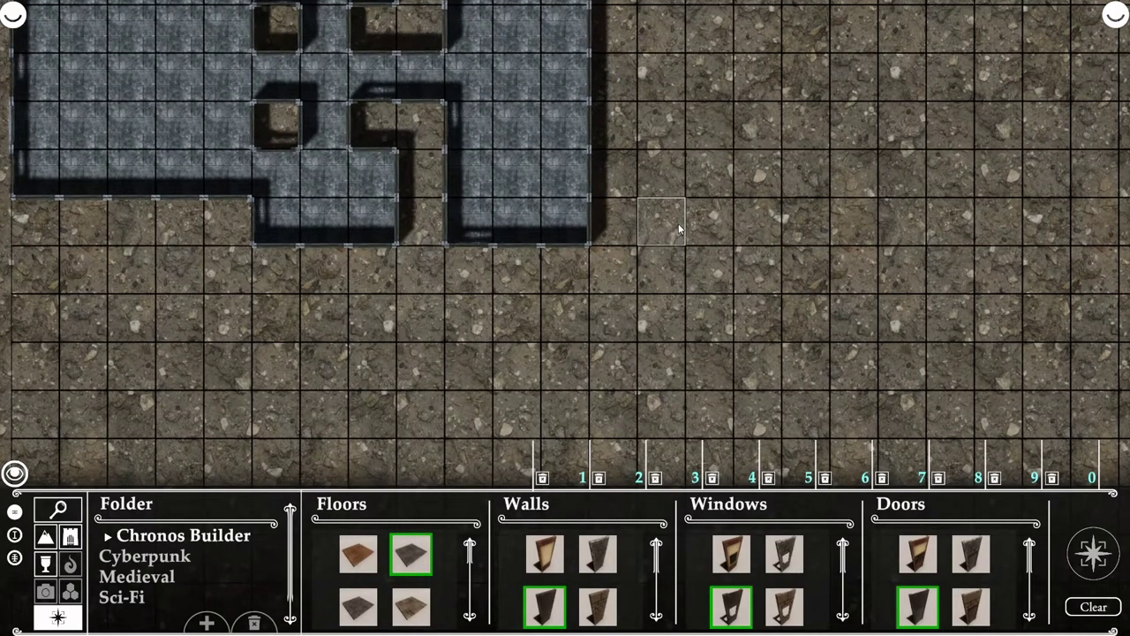
# Examine the building's floor plan and the surrounding grid from straight above, from several positions and distances
pyautogui.press('w')
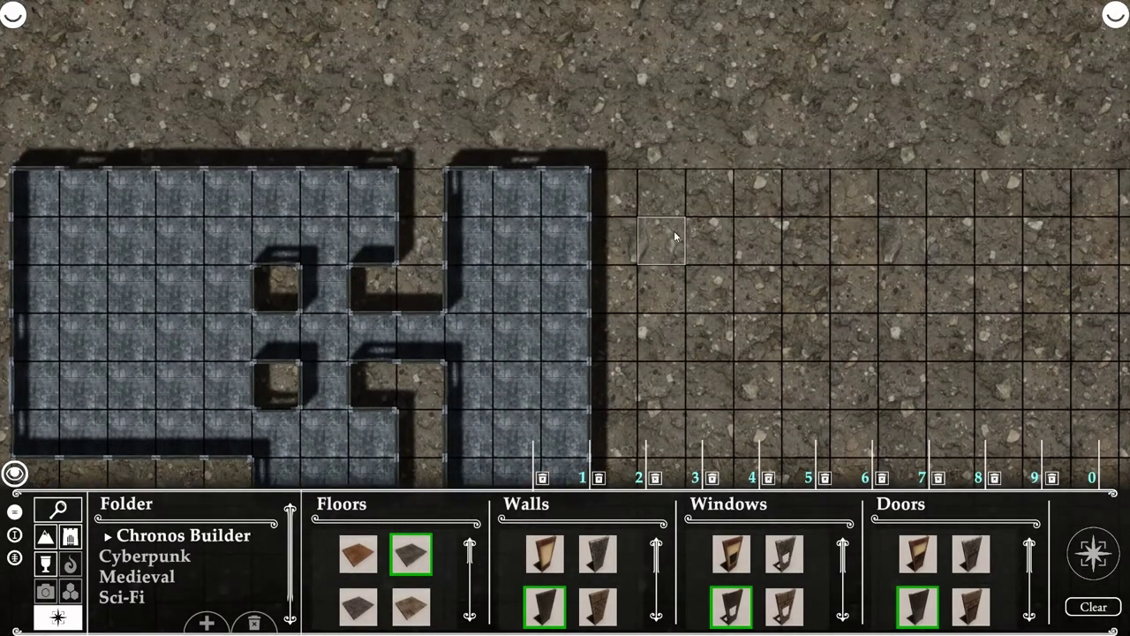
pyautogui.press('a')
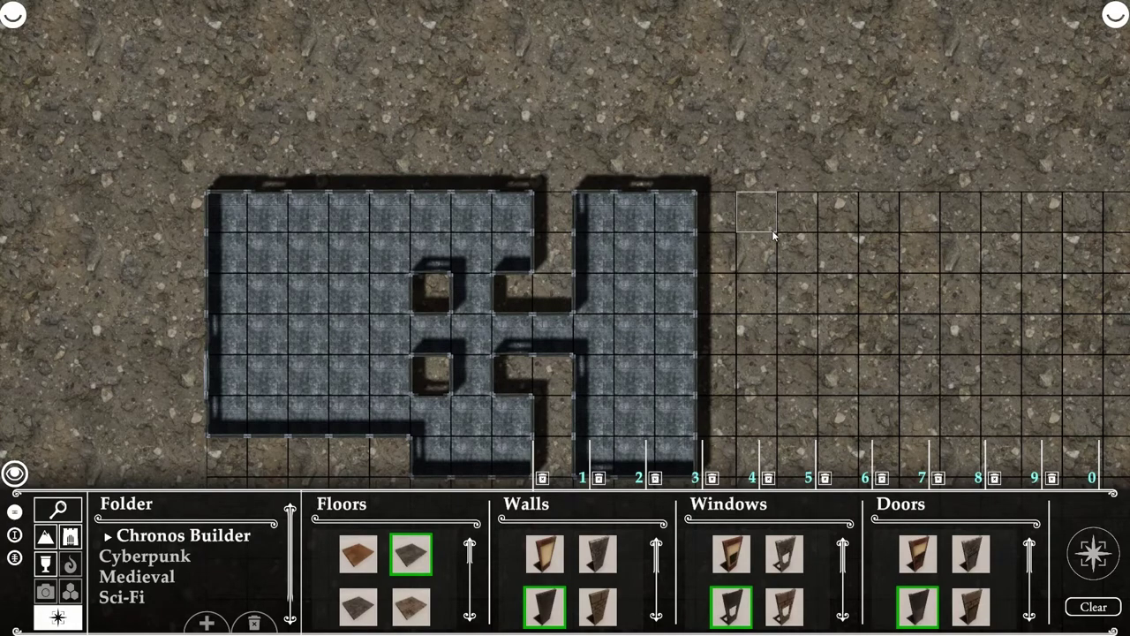
pyautogui.press('Down')
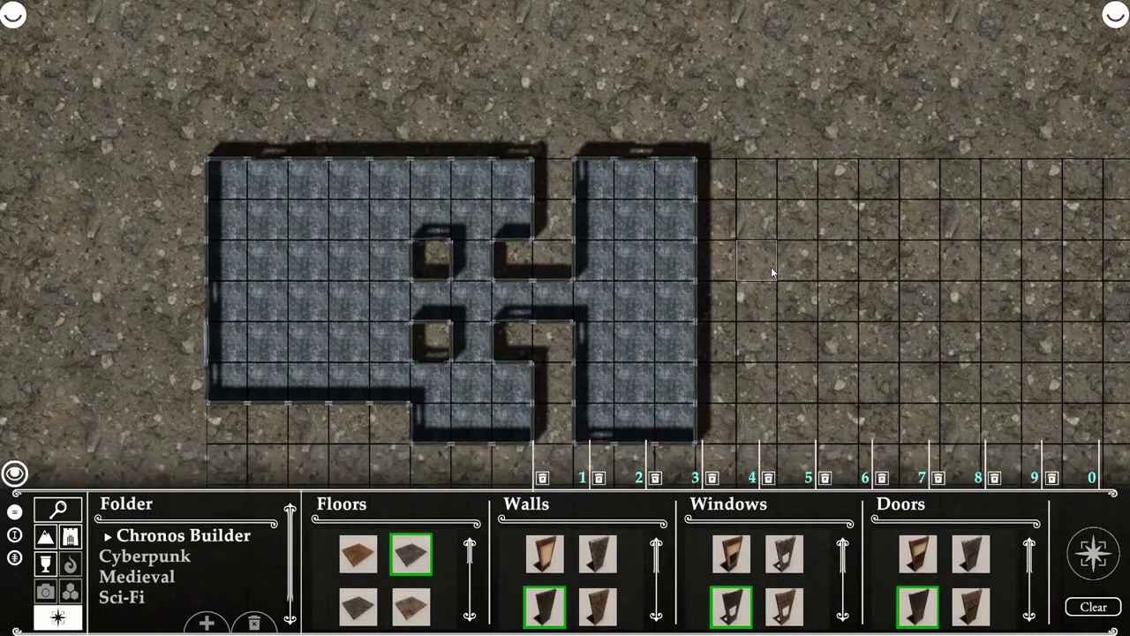
pyautogui.press('Up')
pyautogui.press('Down')
pyautogui.press('Down')
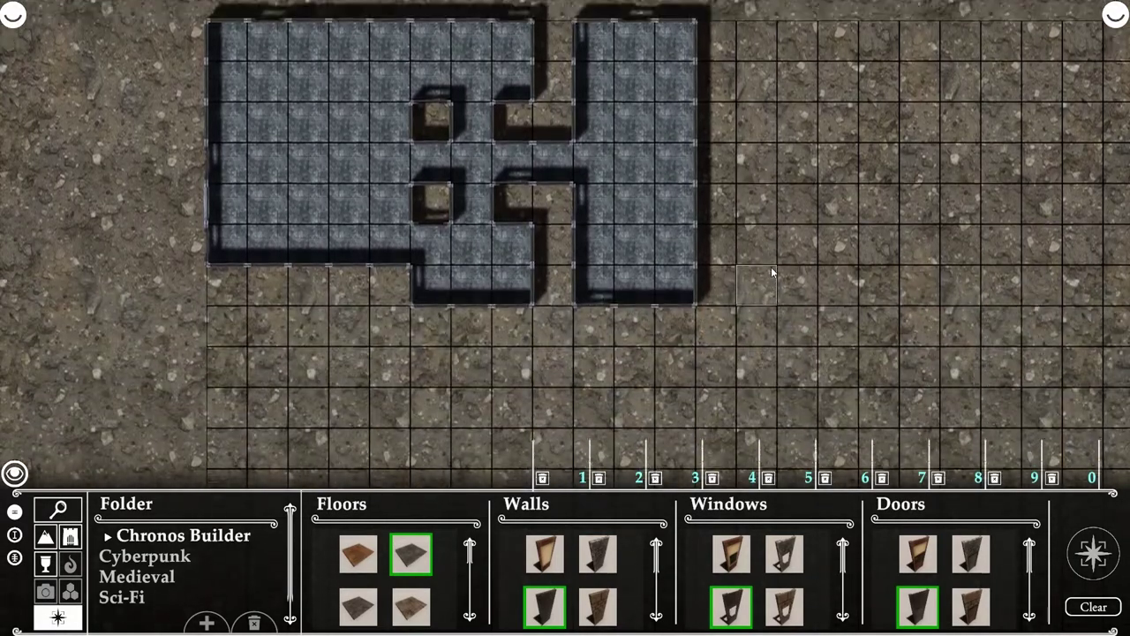
pyautogui.press('Left')
pyautogui.press('Right')
pyautogui.press('Up')
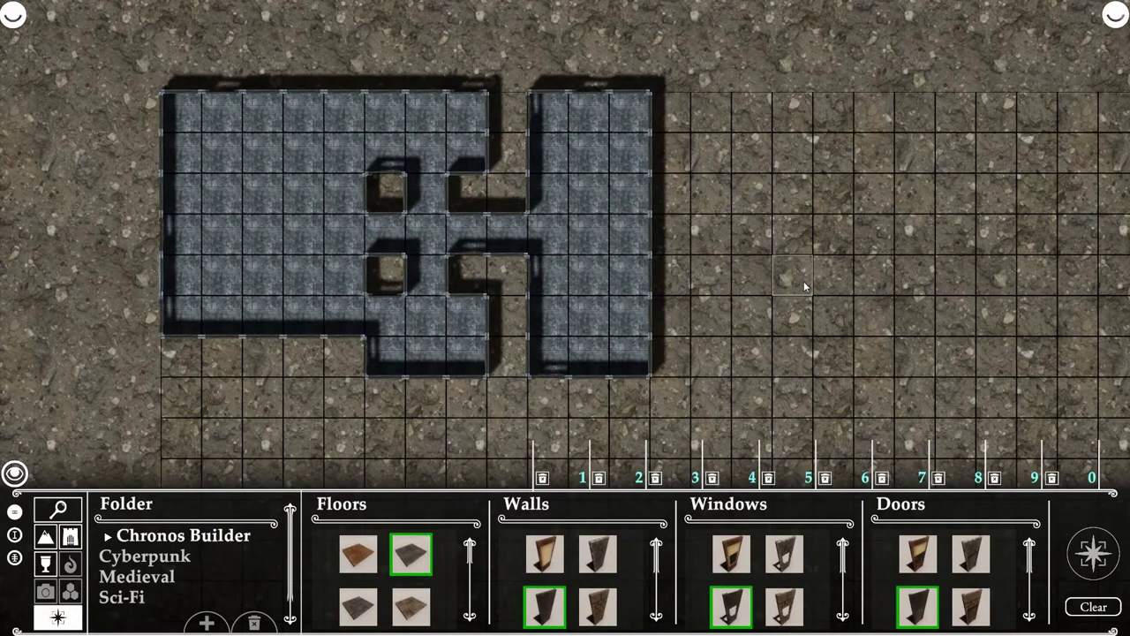
pyautogui.scroll(3, 804, 285)
pyautogui.scroll(-3, 785, 293)
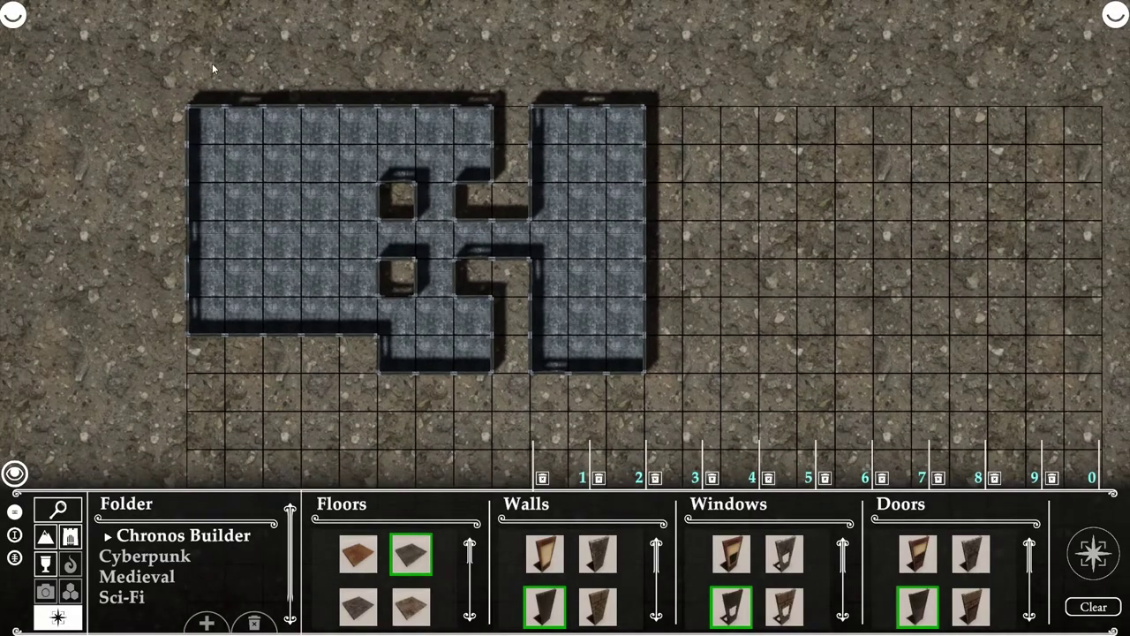
pyautogui.moveTo(733, 148); pyautogui.dragTo(492, 146, button='middle')
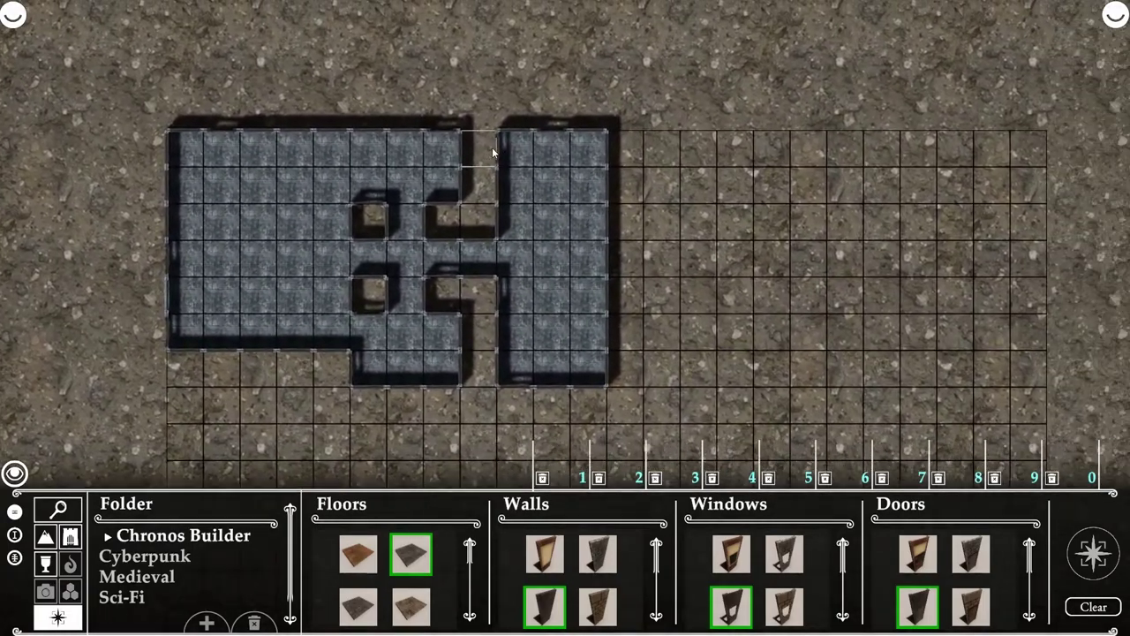
pyautogui.scroll(3, 636, 248)
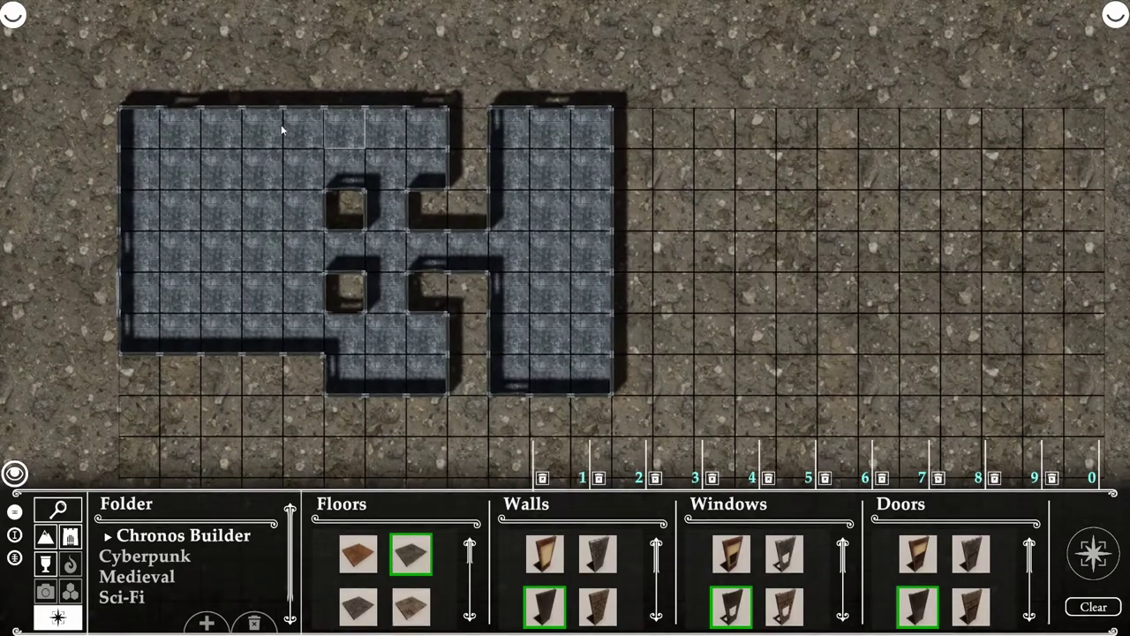
# Switch the camera to the Cenital view and examine the building's rooms, inner walls, windows and door from above
pyautogui.moveTo(141, 5)
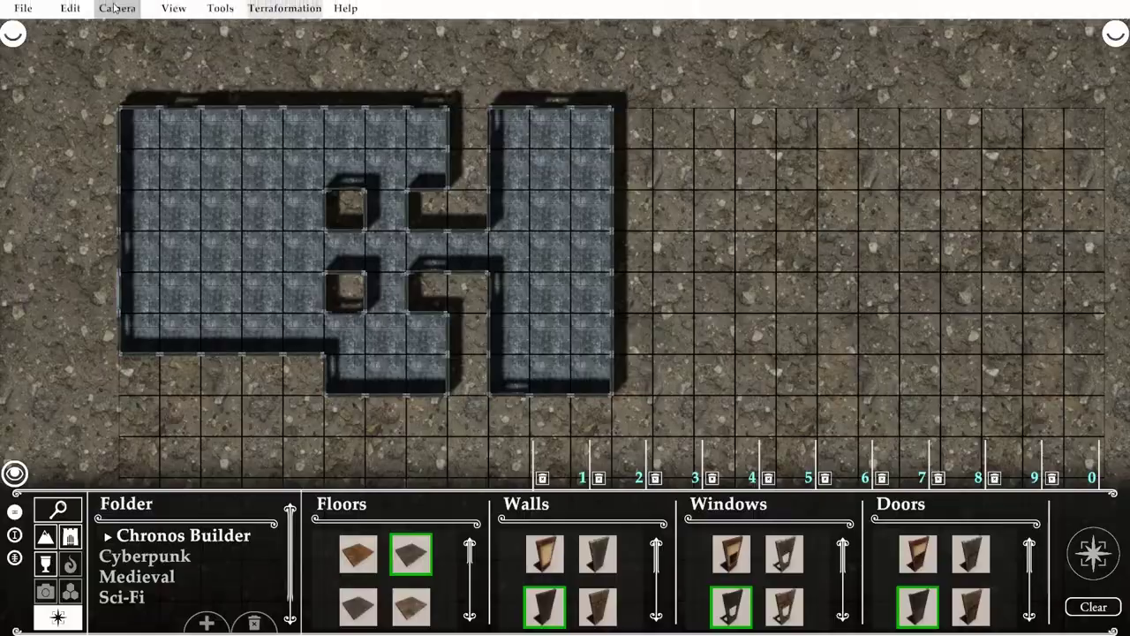
pyautogui.click(115, 8)
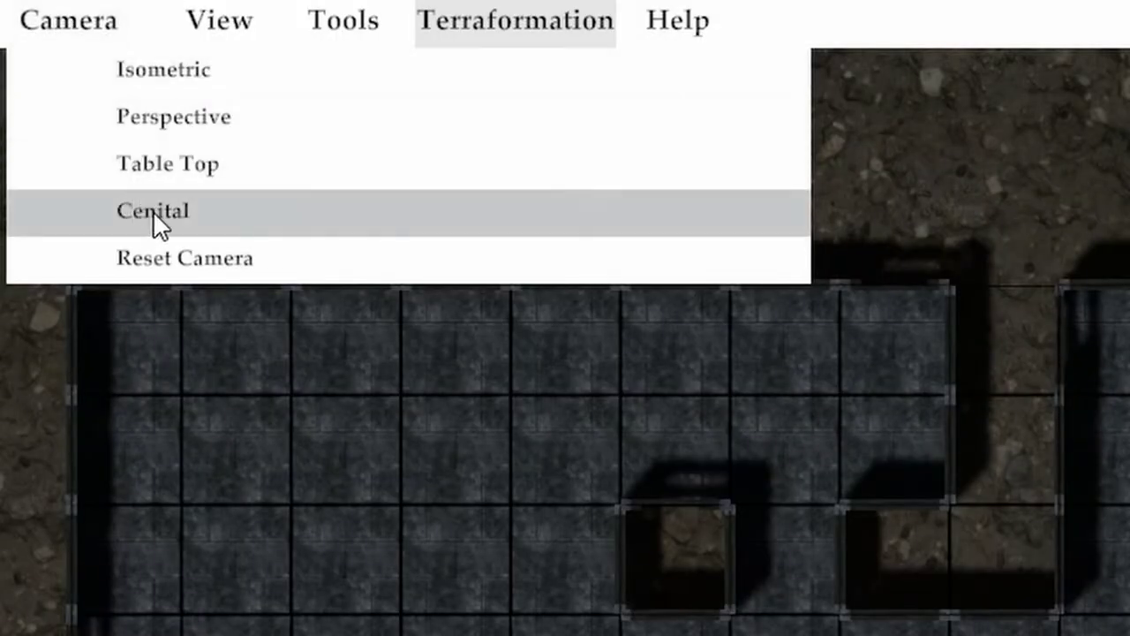
pyautogui.click(152, 210)
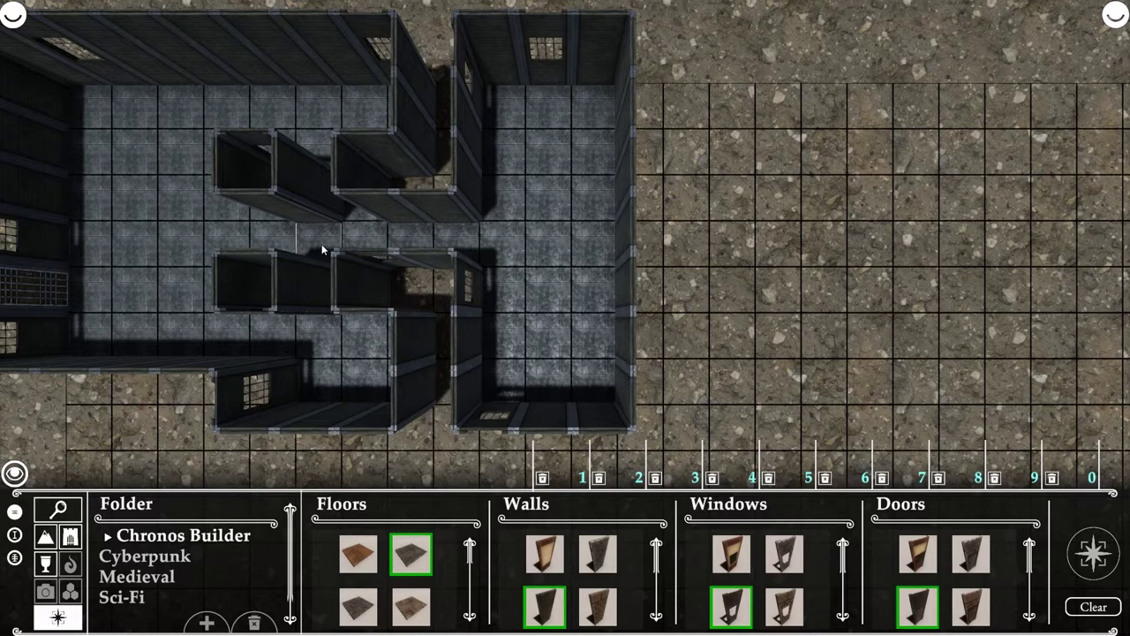
pyautogui.press('s')
pyautogui.press('w')
pyautogui.press('w')
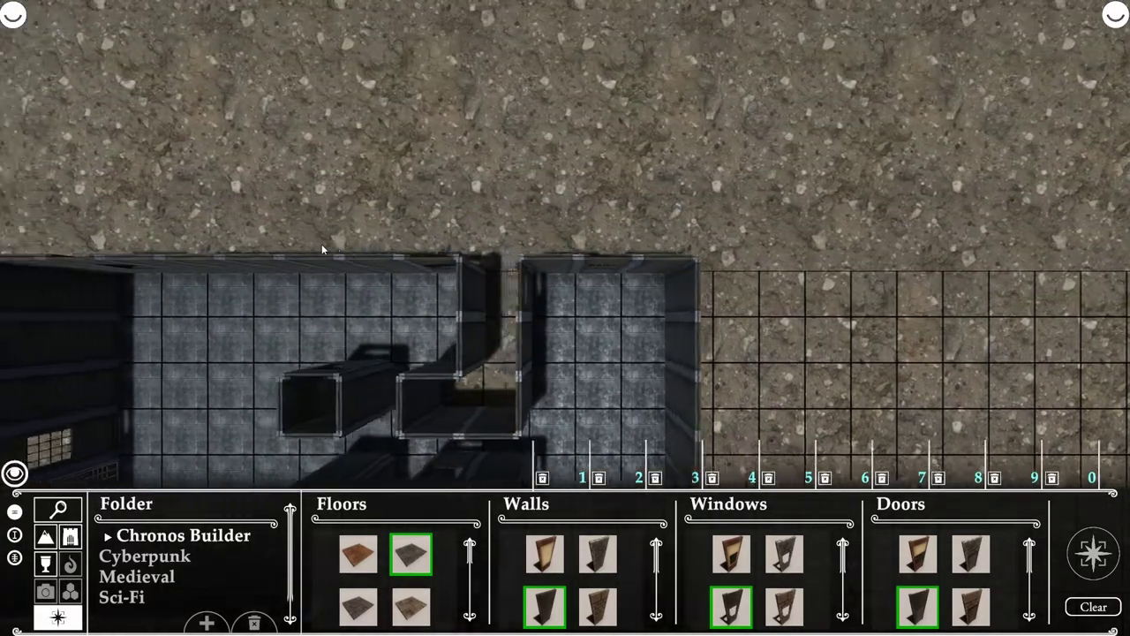
pyautogui.press('d')
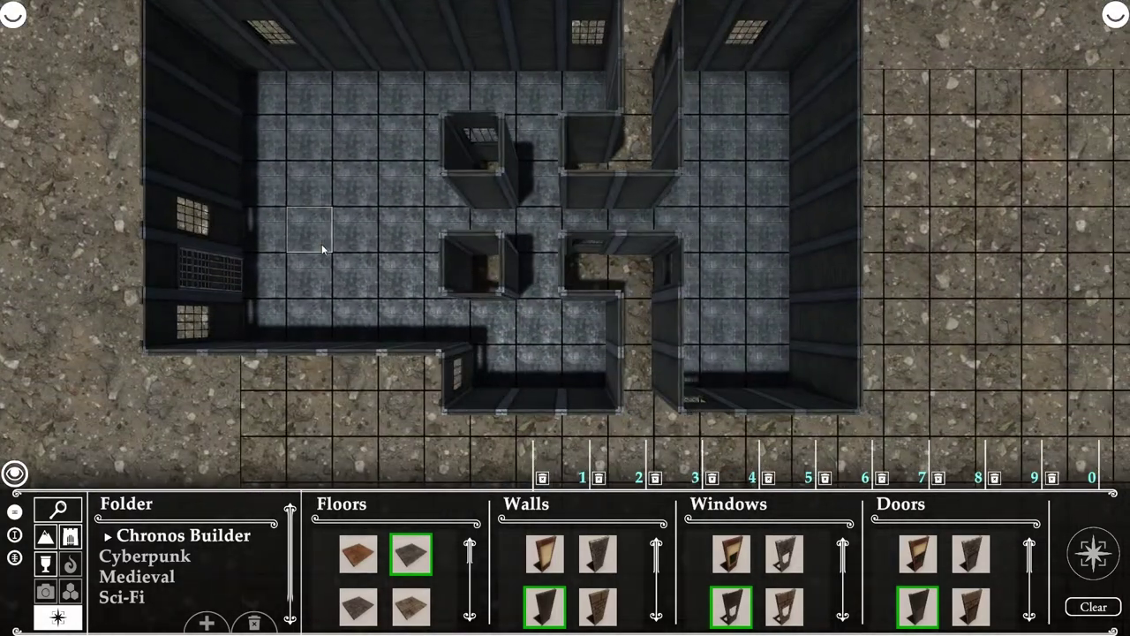
pyautogui.press('w')
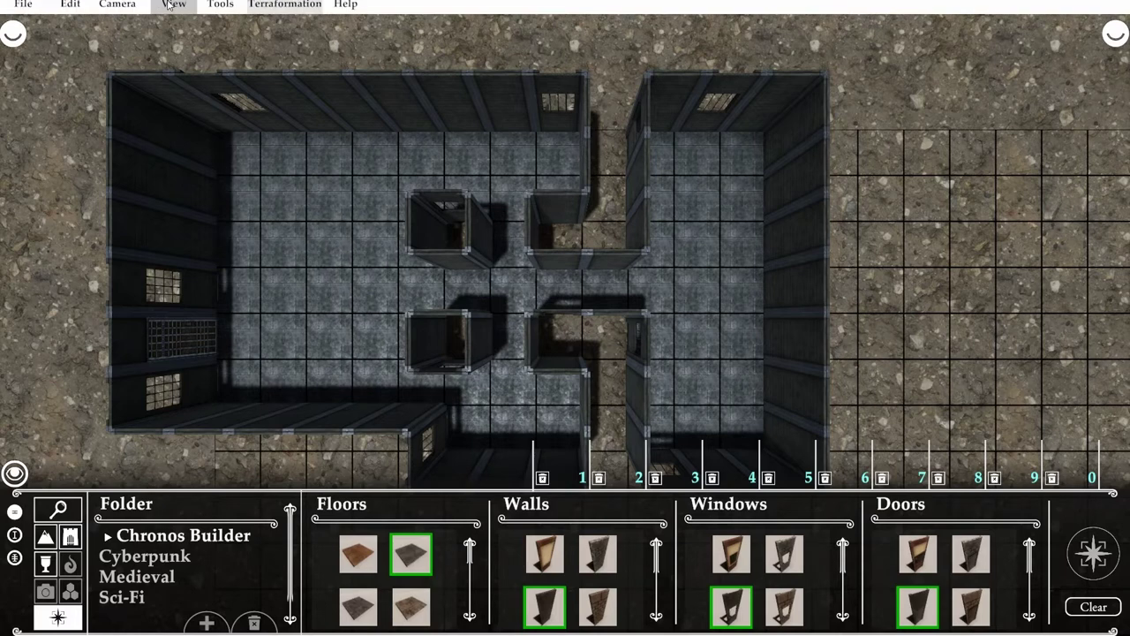
# Return the camera to the Perspective view and save the map
pyautogui.click(117, 8)
pyautogui.click(132, 44)
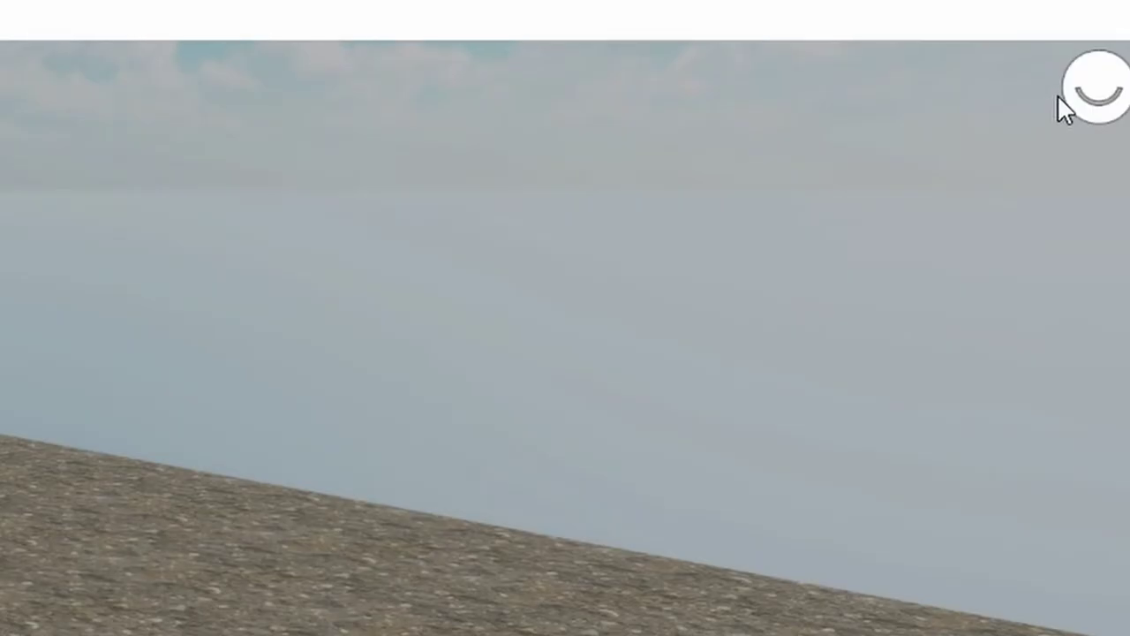
pyautogui.click(1079, 93)
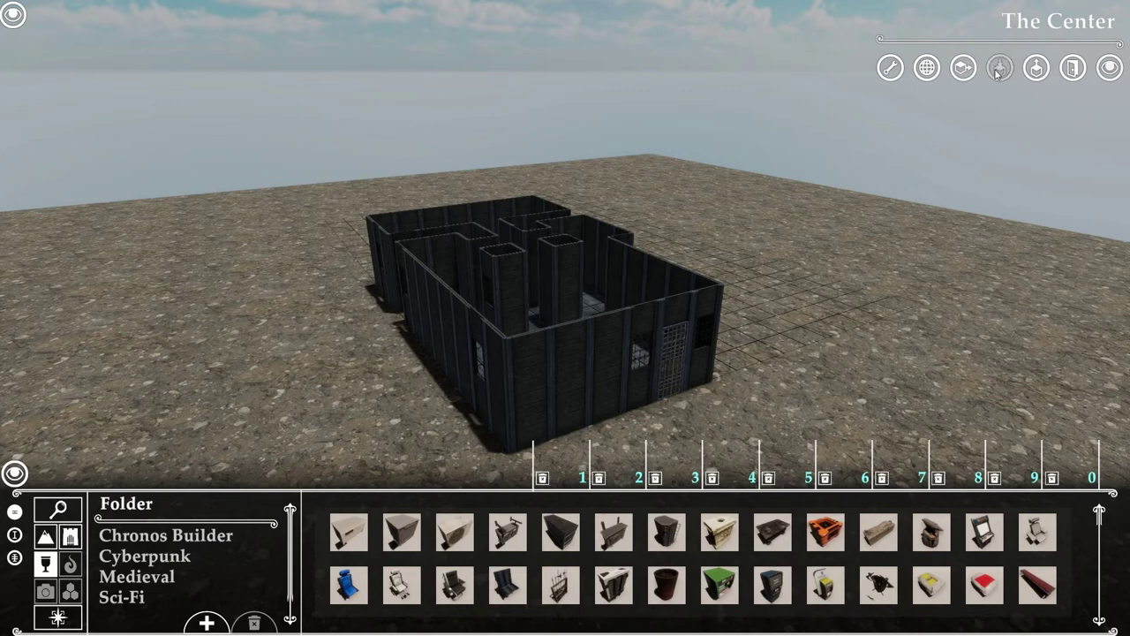
pyautogui.click(999, 70)
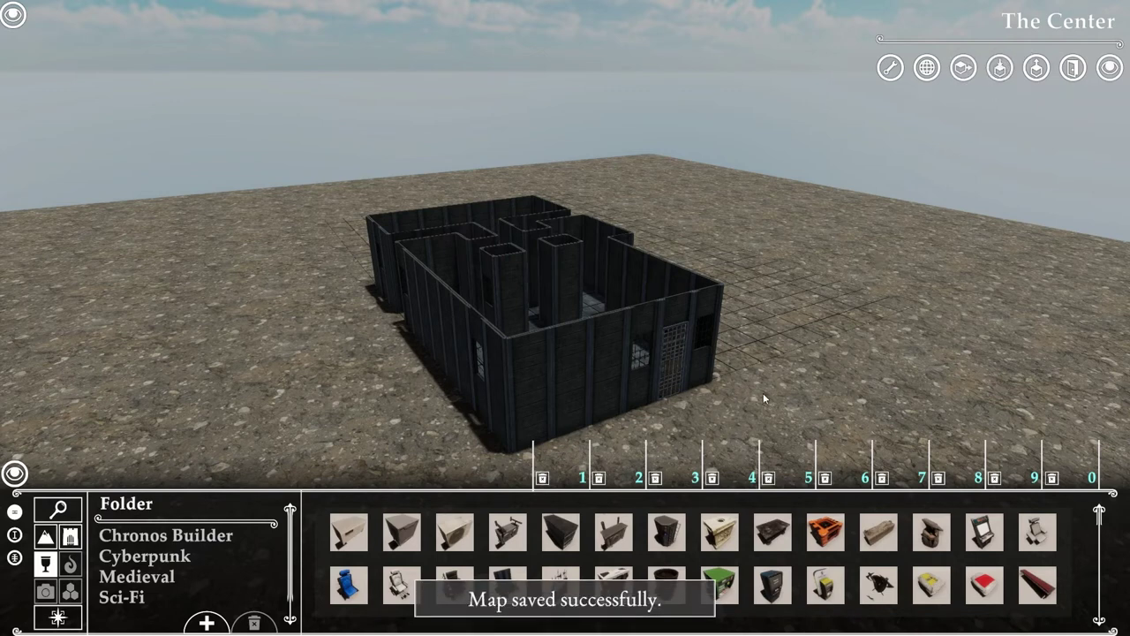